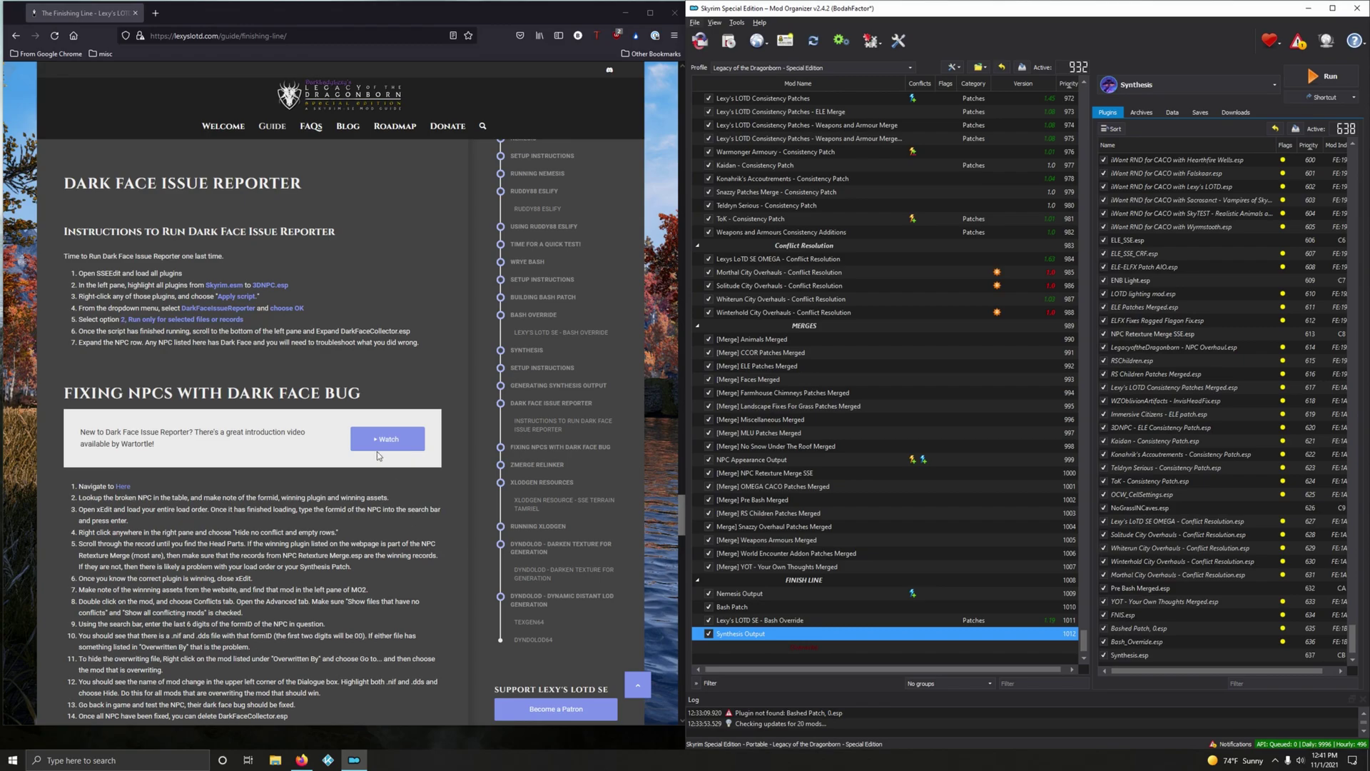
Step: Choose SSEEdit from Mod Organizer 2's executable list and launch it
click(1191, 85)
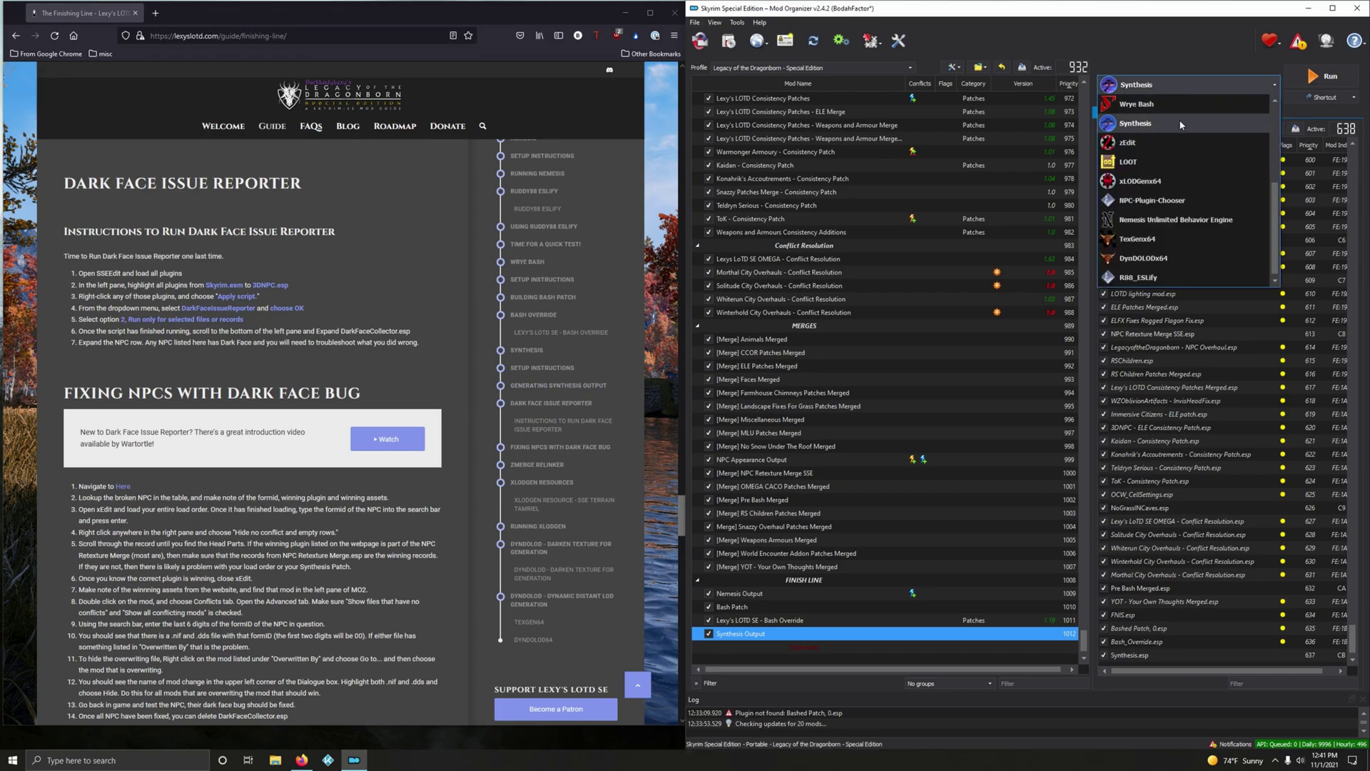
scroll(1175, 231, up, 3)
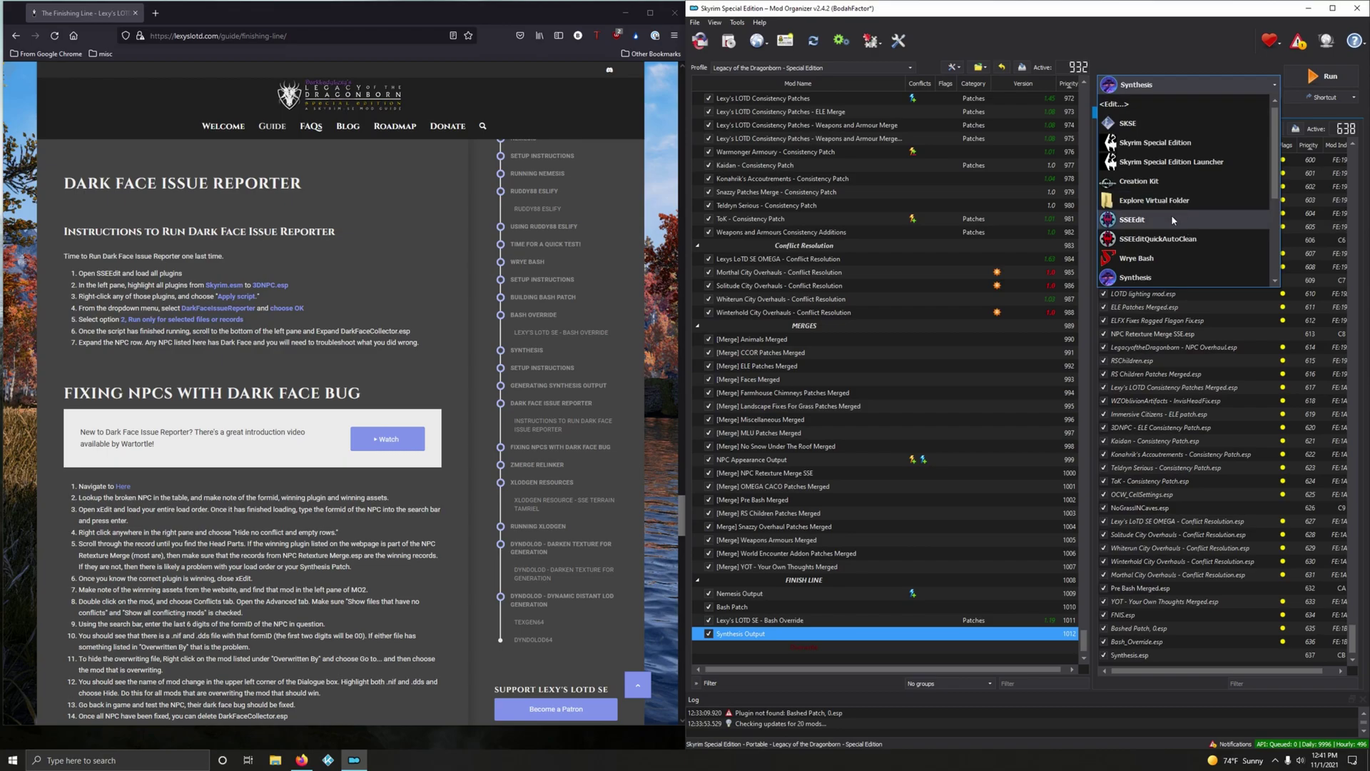
click(1174, 219)
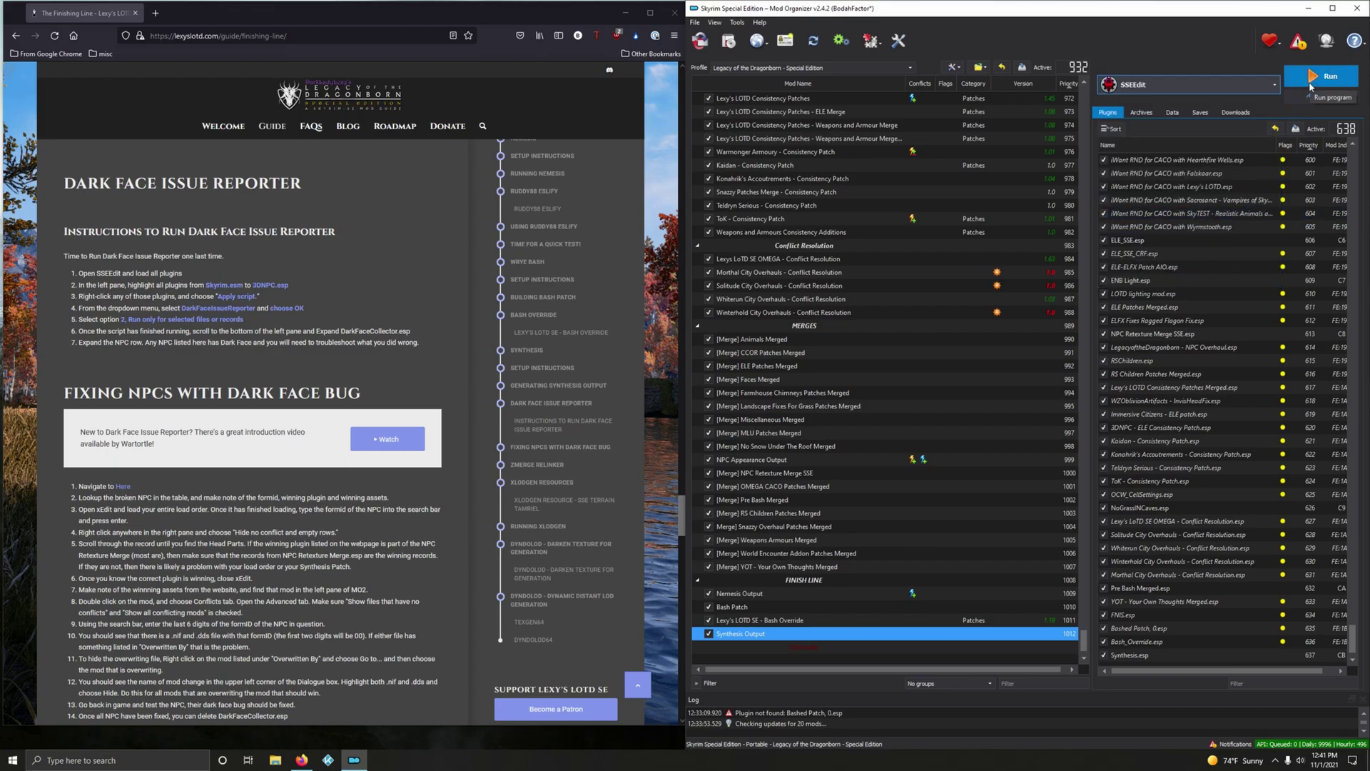
Step: Load all checked plugins without mod groups, then select Skyrim.esm through 3DNPC.esp
click(1310, 88)
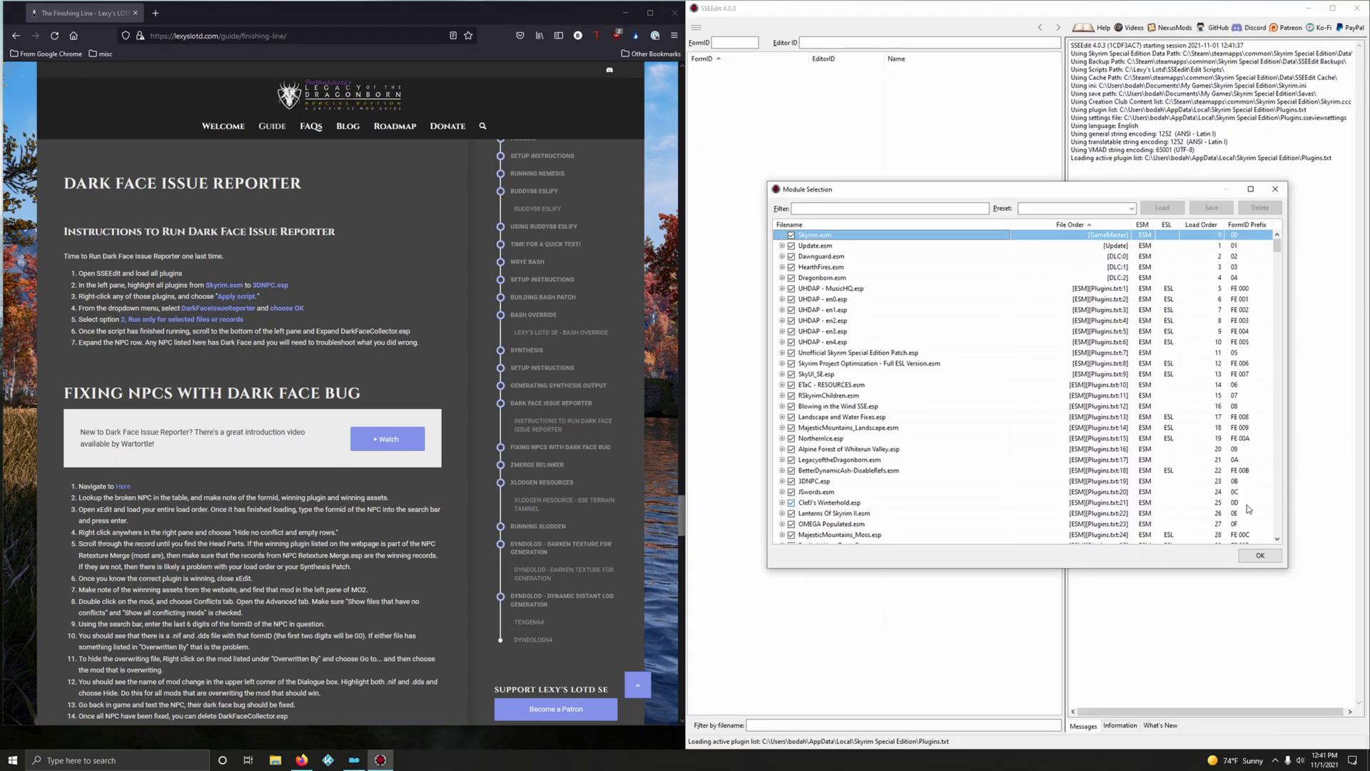
click(1260, 556)
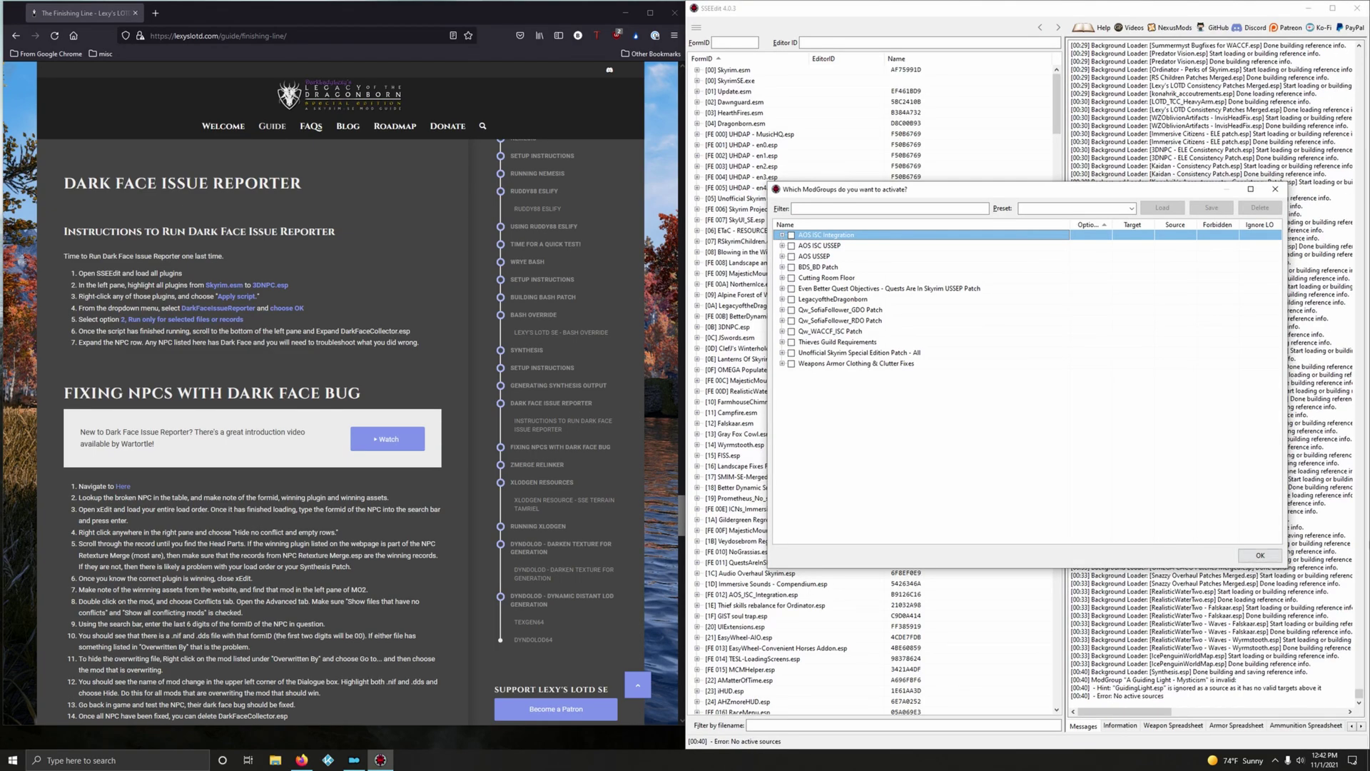
click(1276, 559)
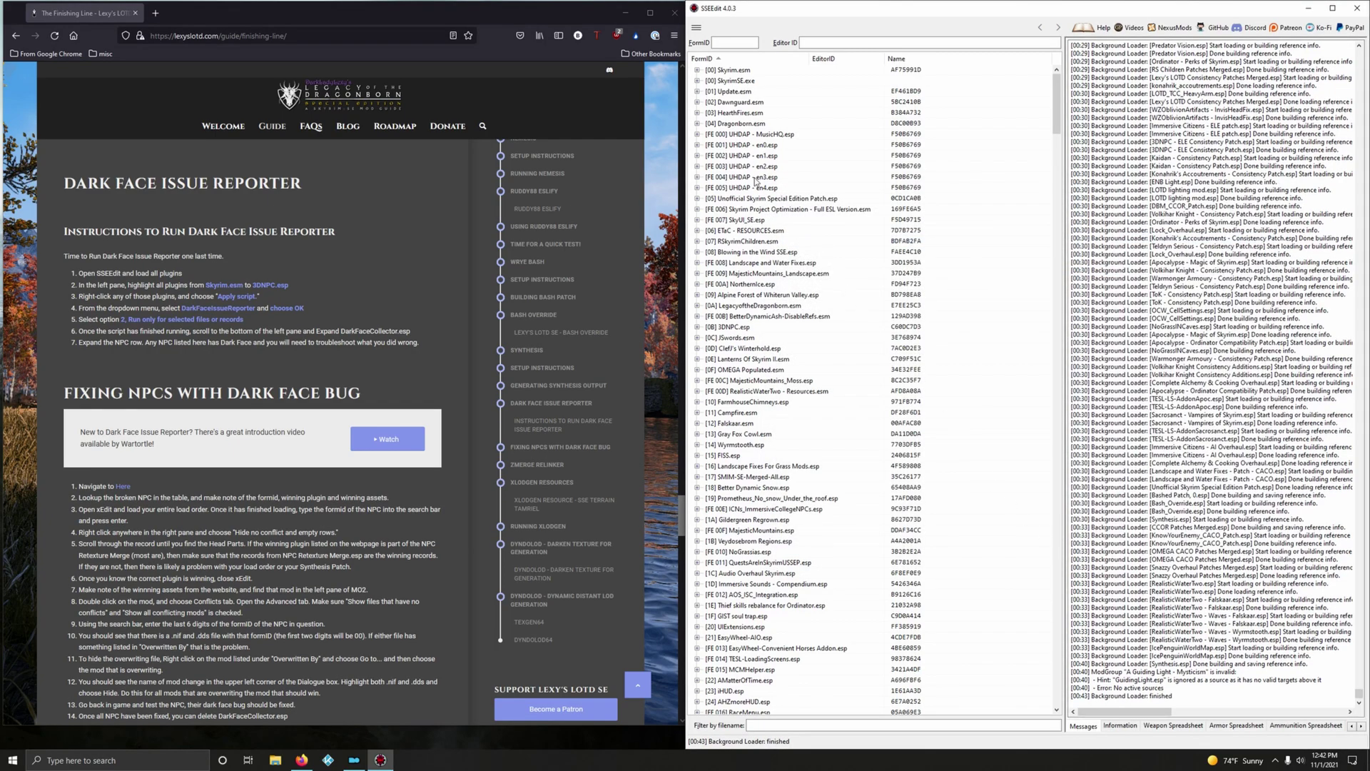
click(750, 72)
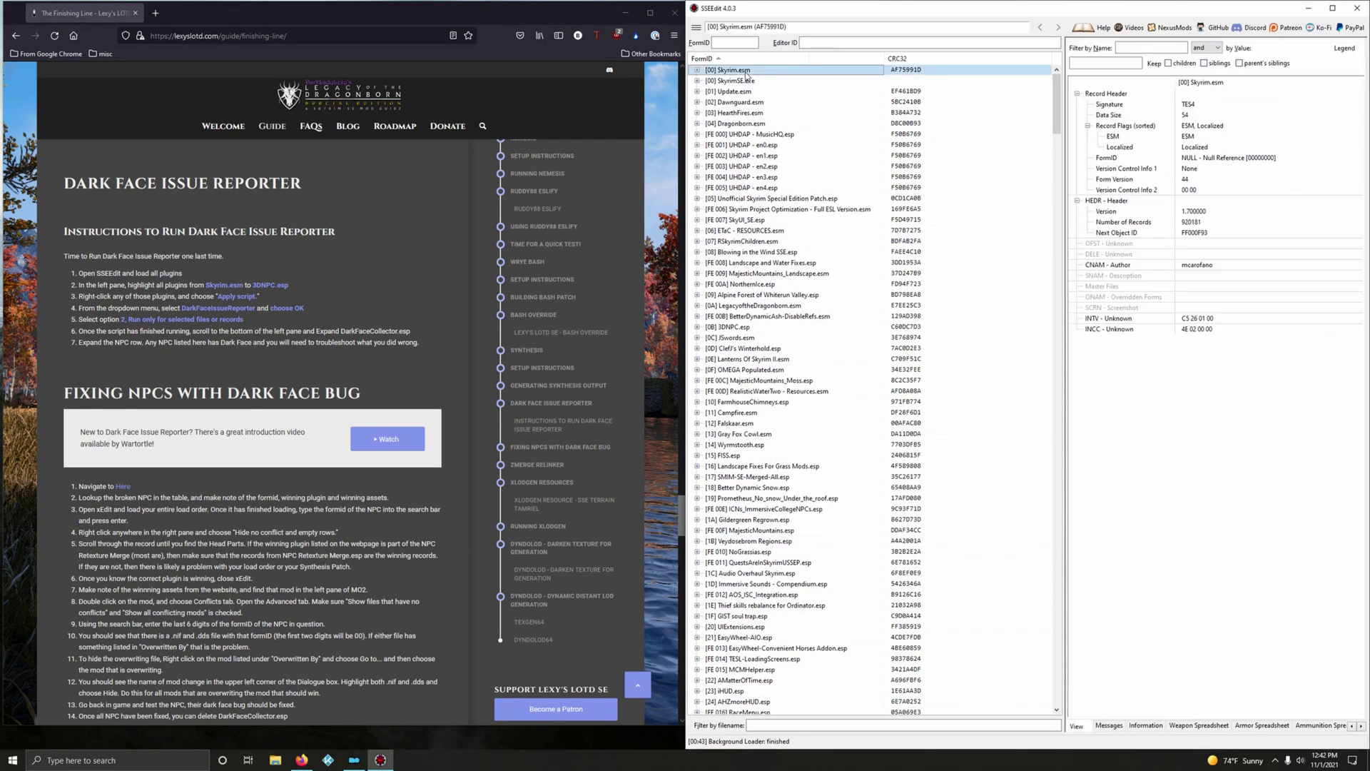
shift+click(734, 328)
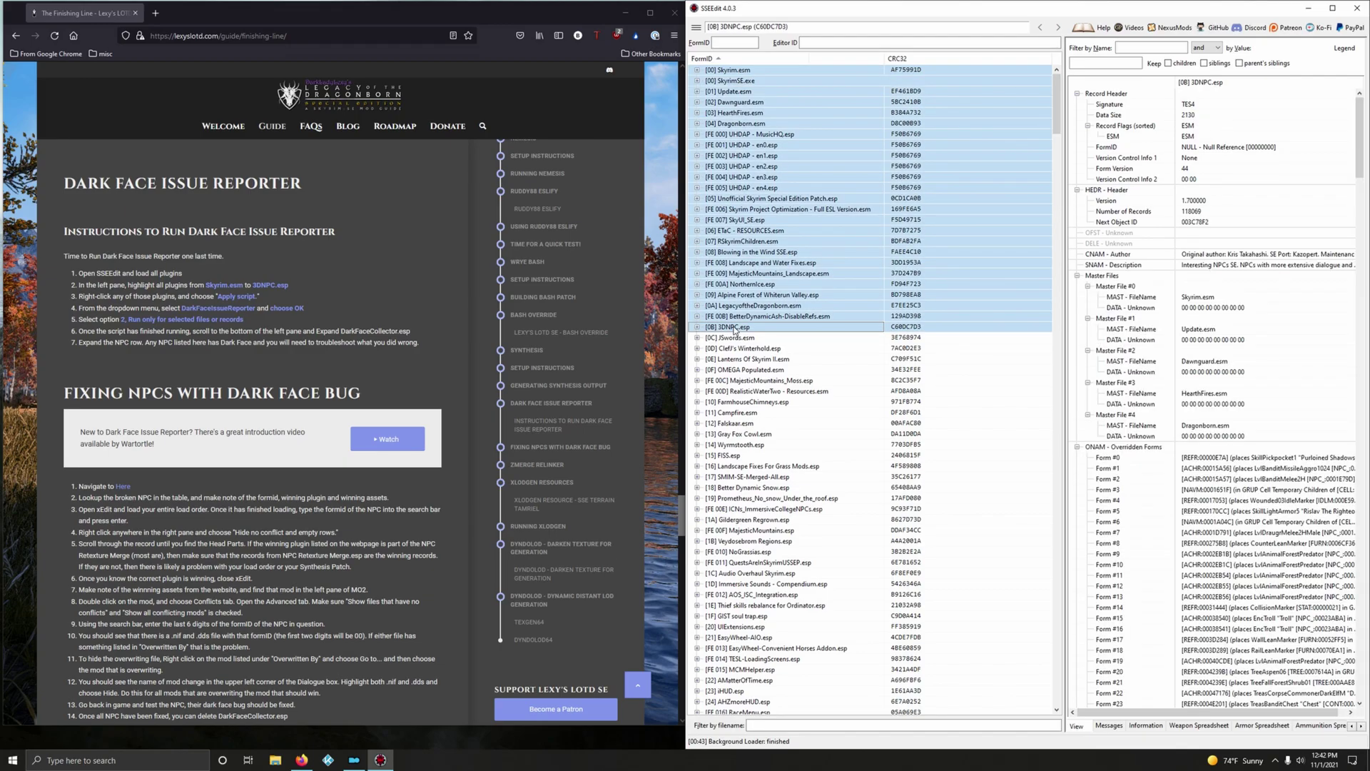
Step: Apply the DarkFaceIssueReporter script to only the selected plugins, producing DarkFaceCollector.esp
right_click(763, 281)
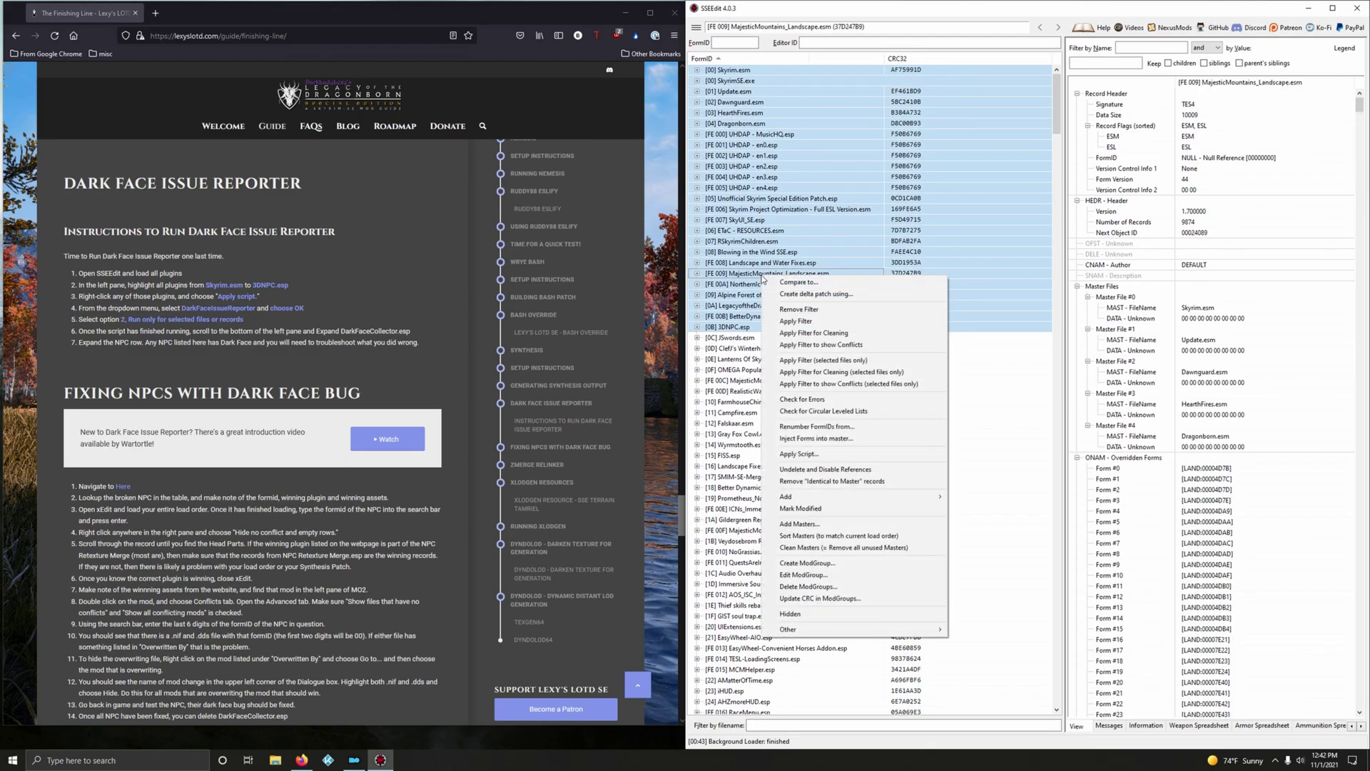
click(810, 457)
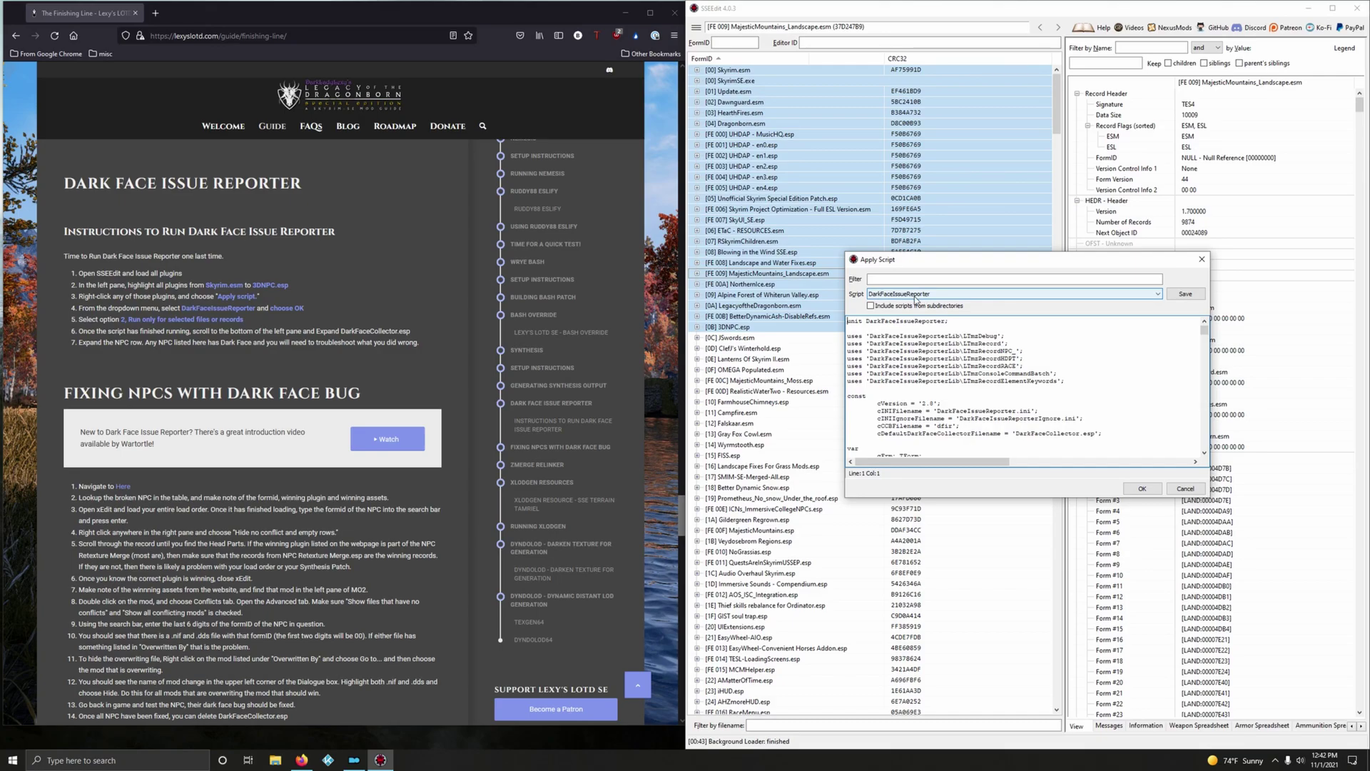
click(942, 301)
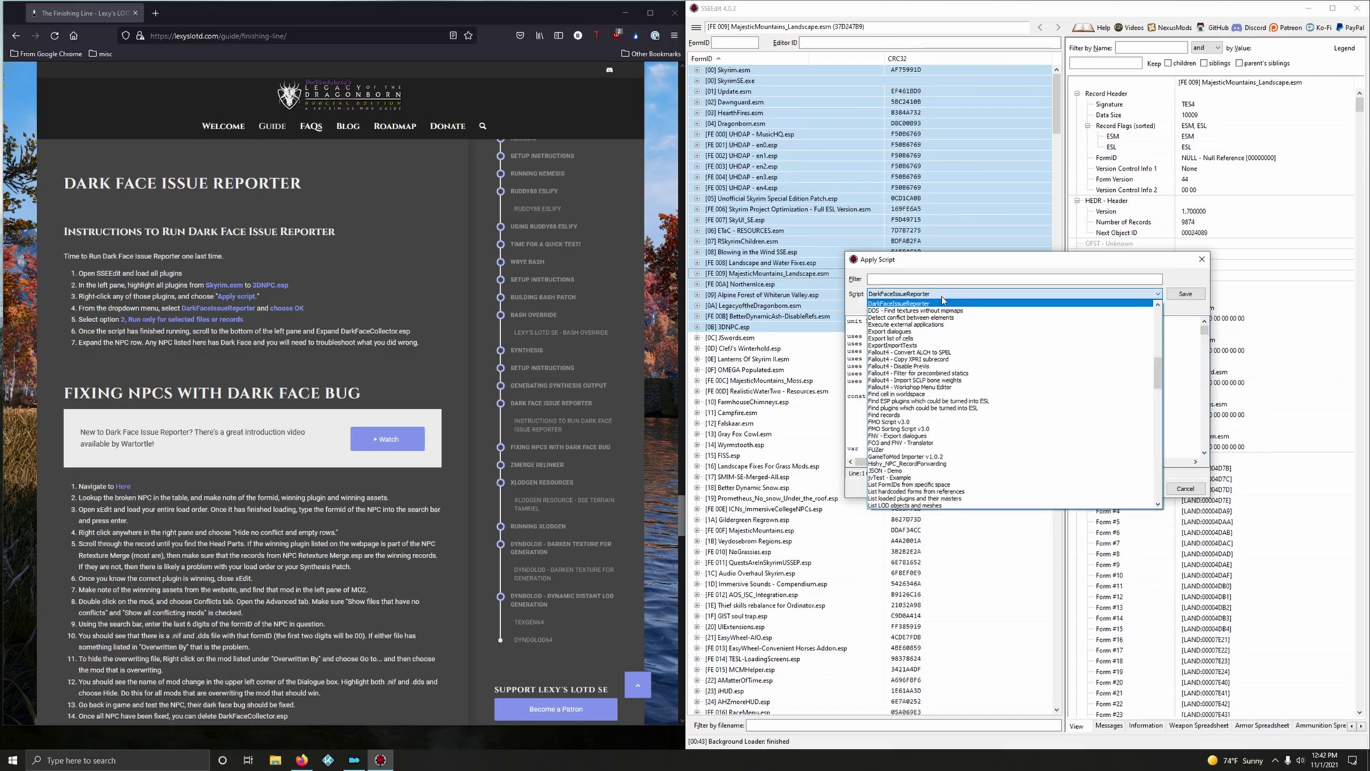
click(943, 304)
click(864, 282)
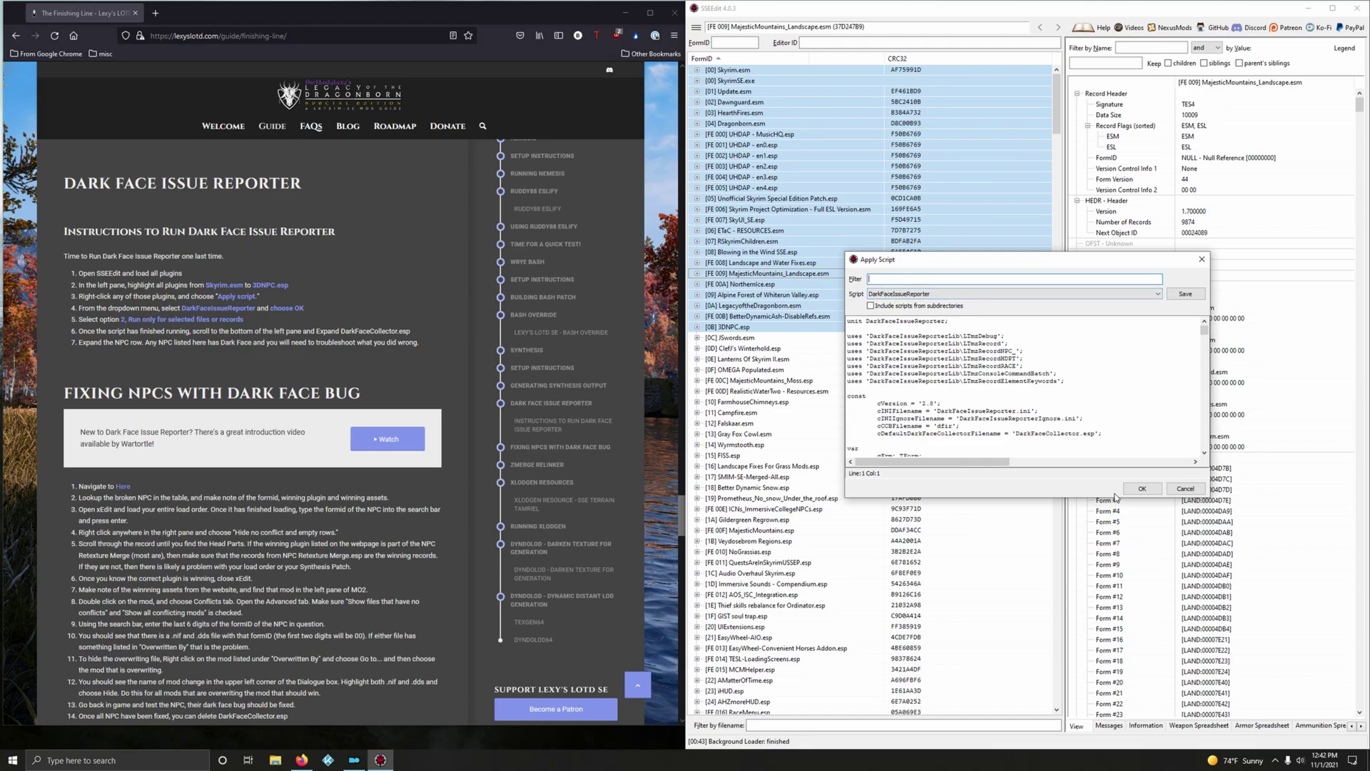
click(1142, 489)
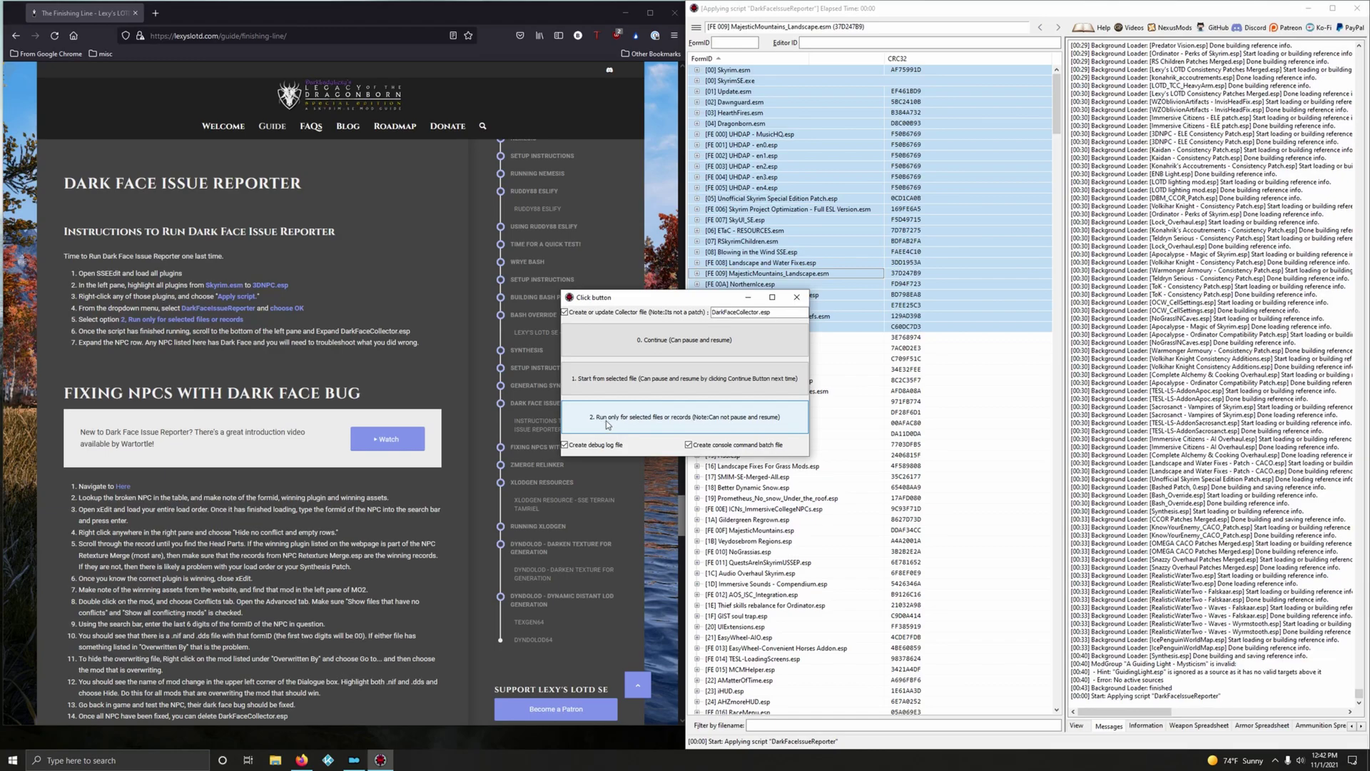
click(690, 425)
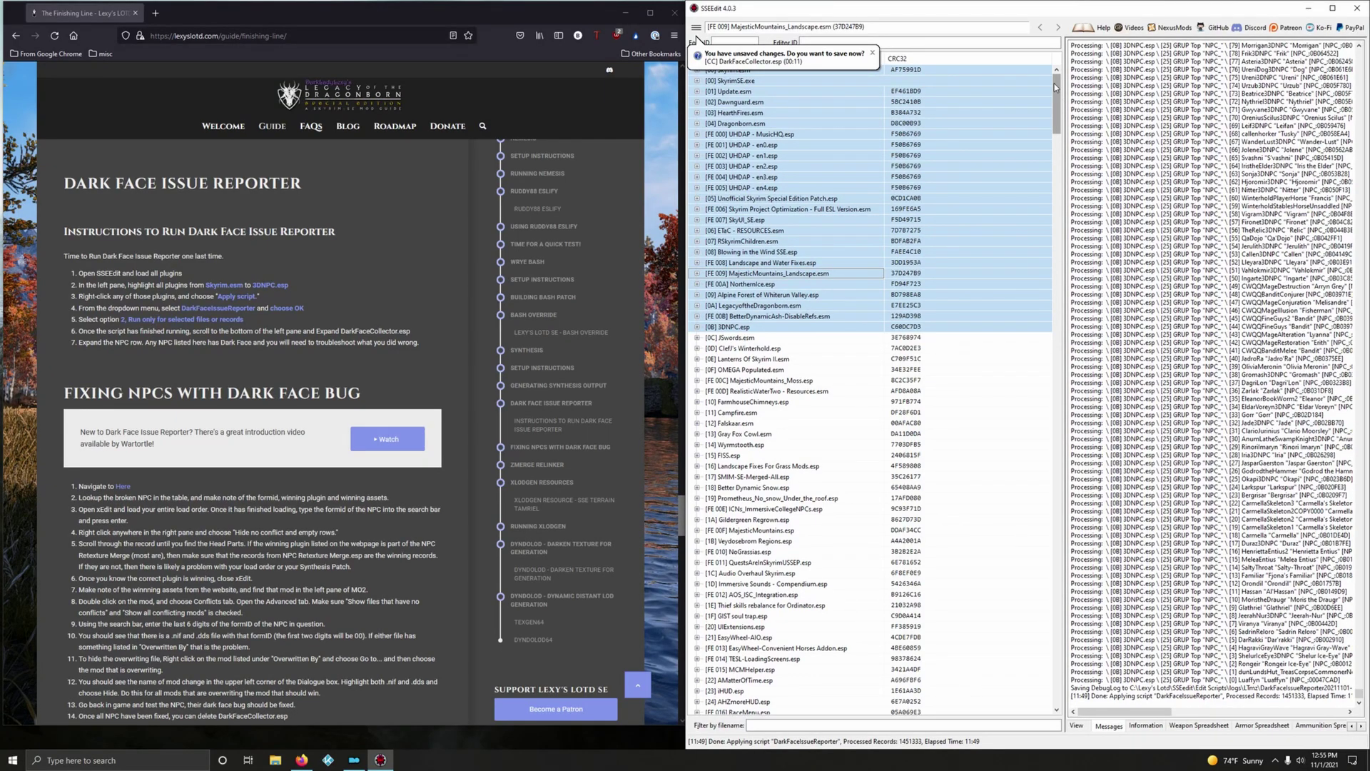
drag(1055, 85, 1083, 690)
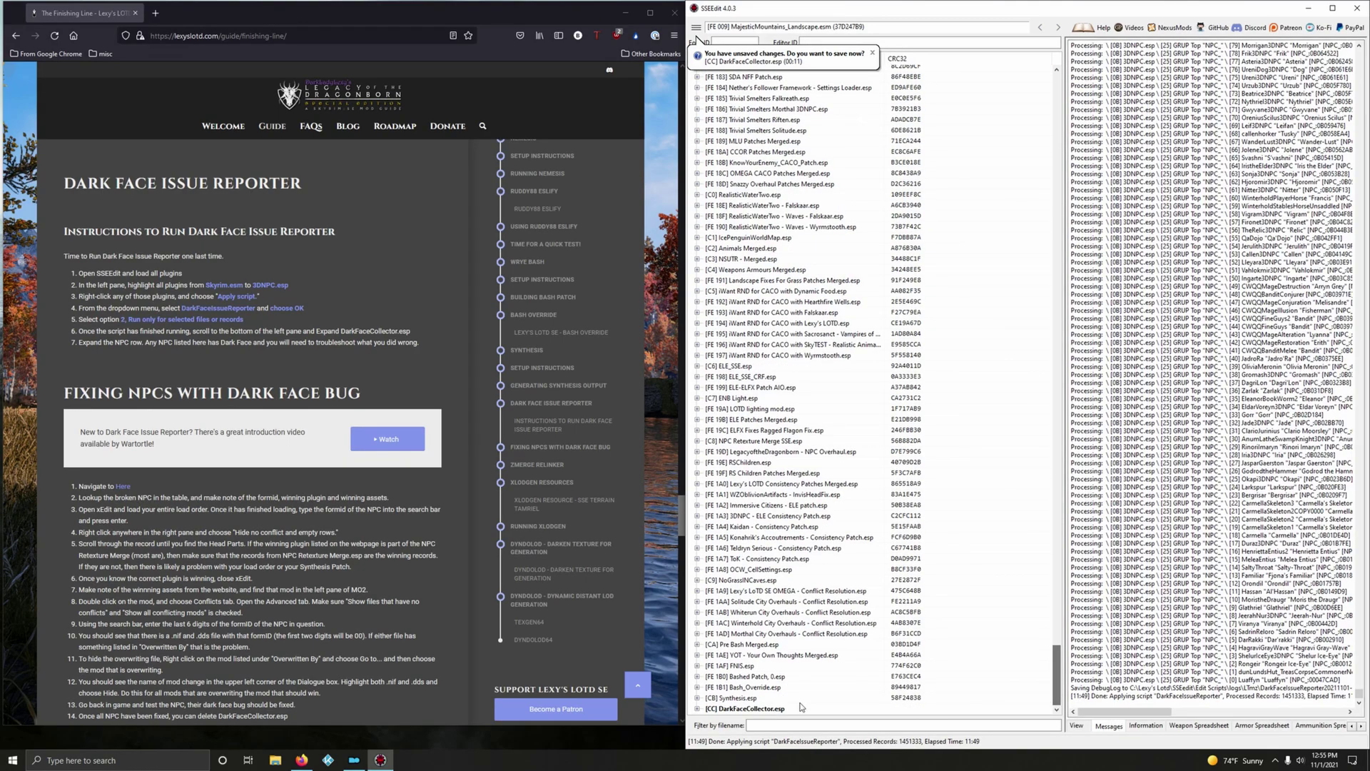
Step: Inspect DarkFaceCollector.esp, then close SSEEdit without saving that plugin
click(697, 710)
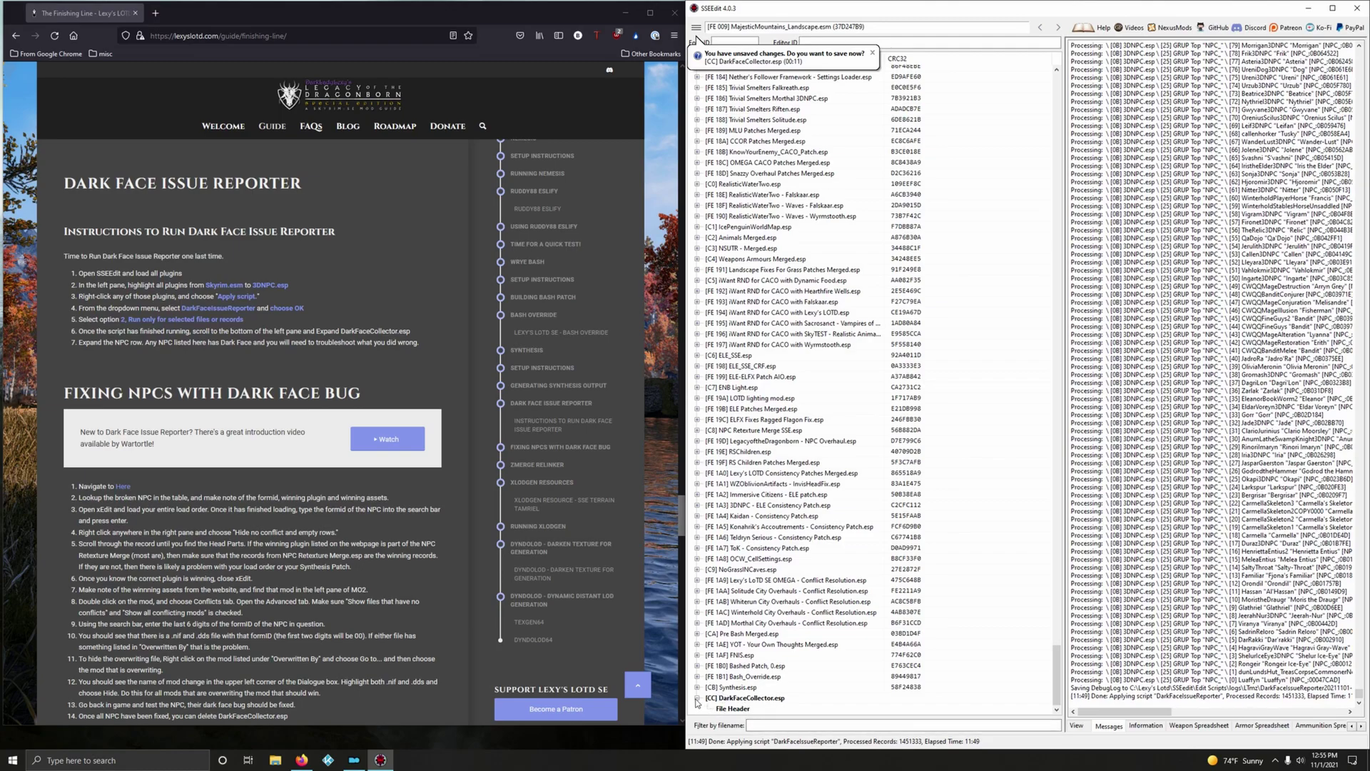
click(697, 698)
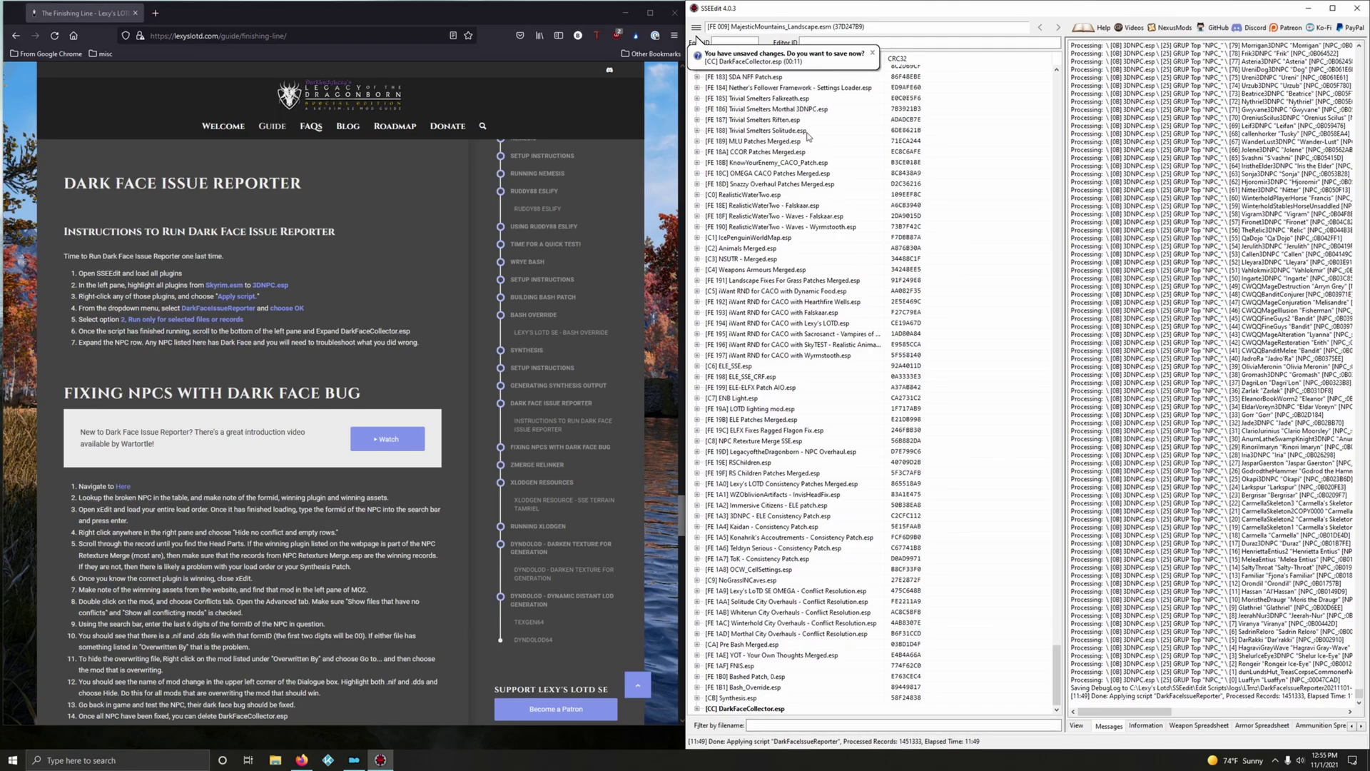
click(1358, 9)
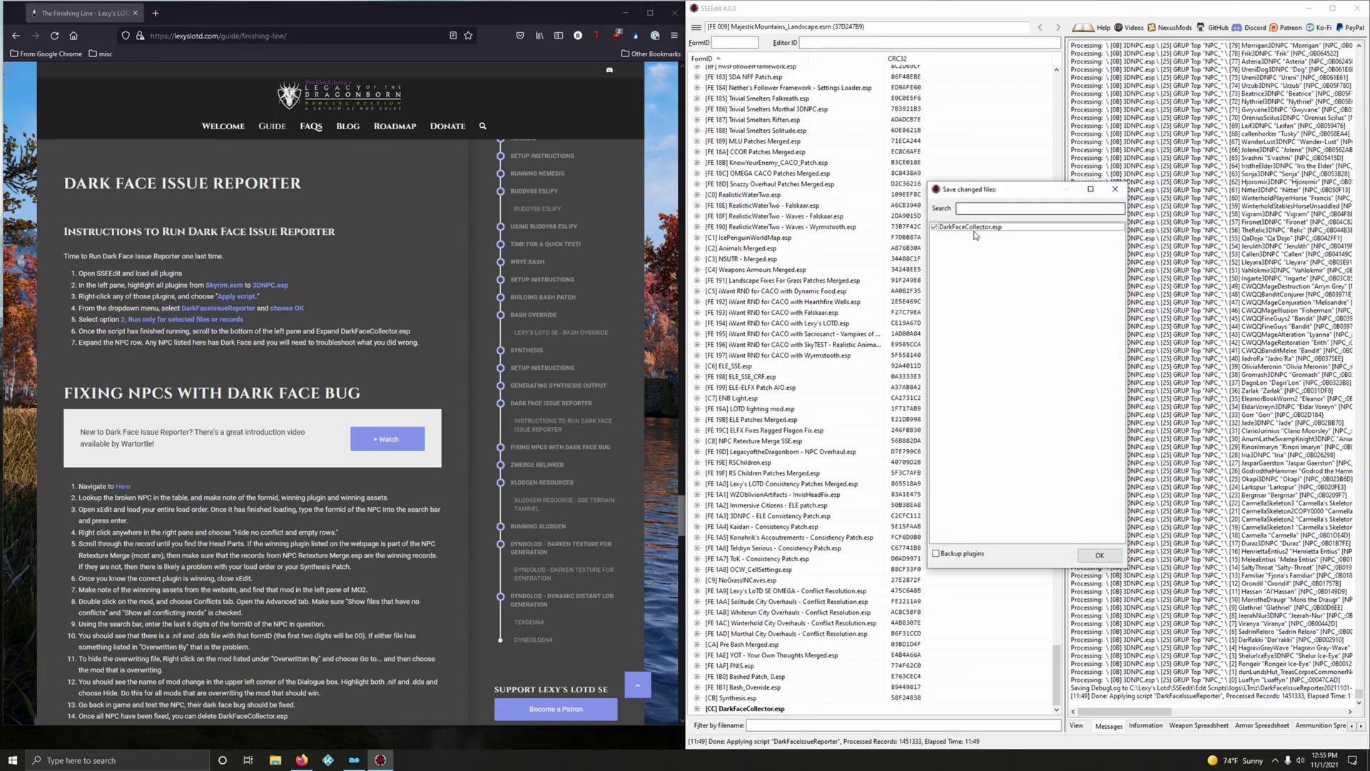
click(936, 227)
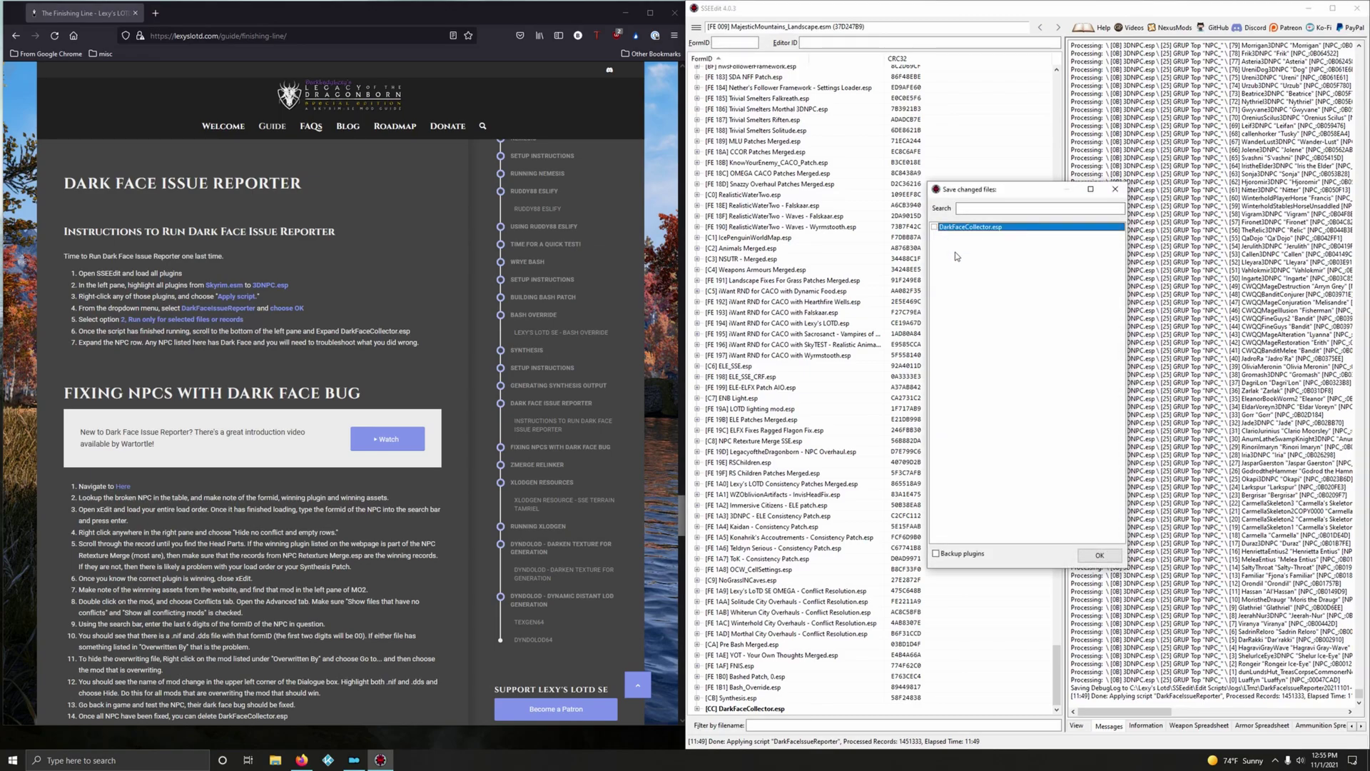
click(1099, 554)
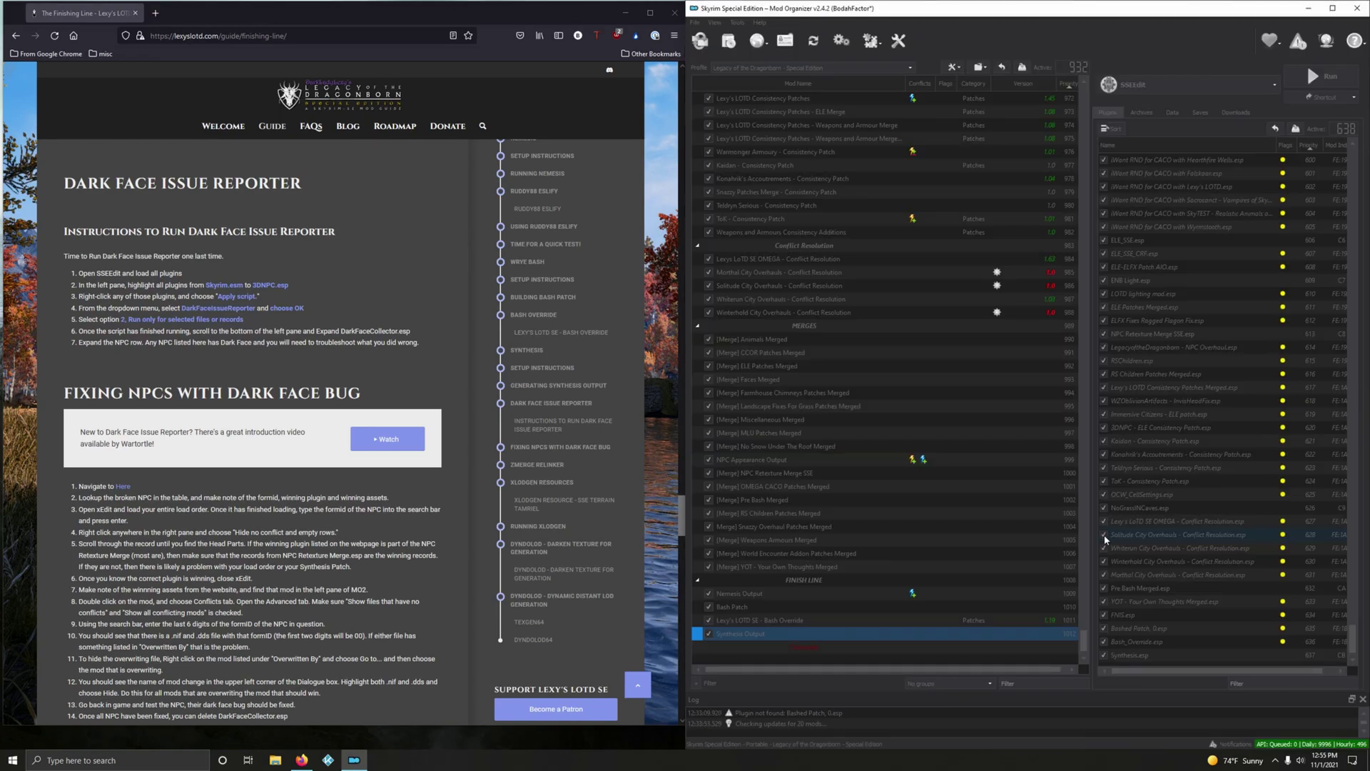
scroll(462, 547, down, 4)
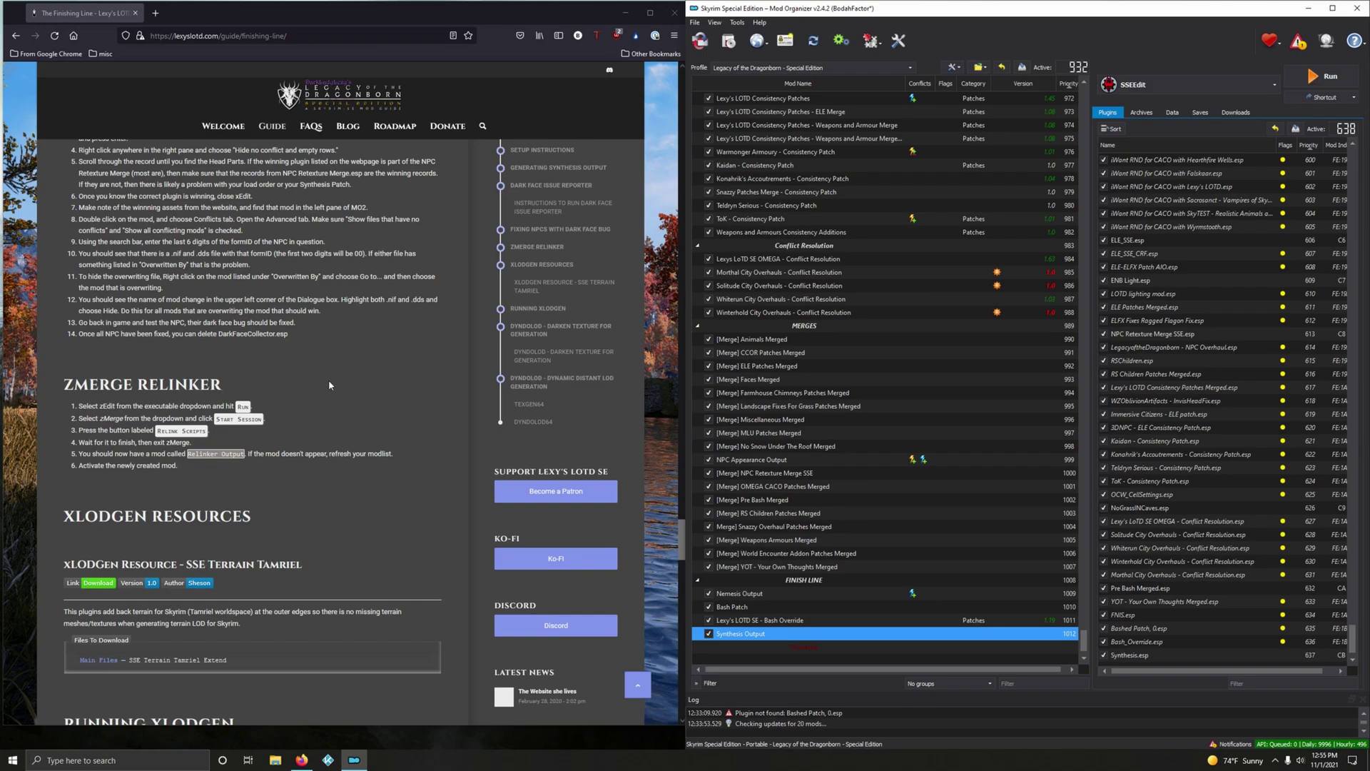
Step: Choose zEdit from Mod Organizer 2's executable list and launch it
click(1165, 86)
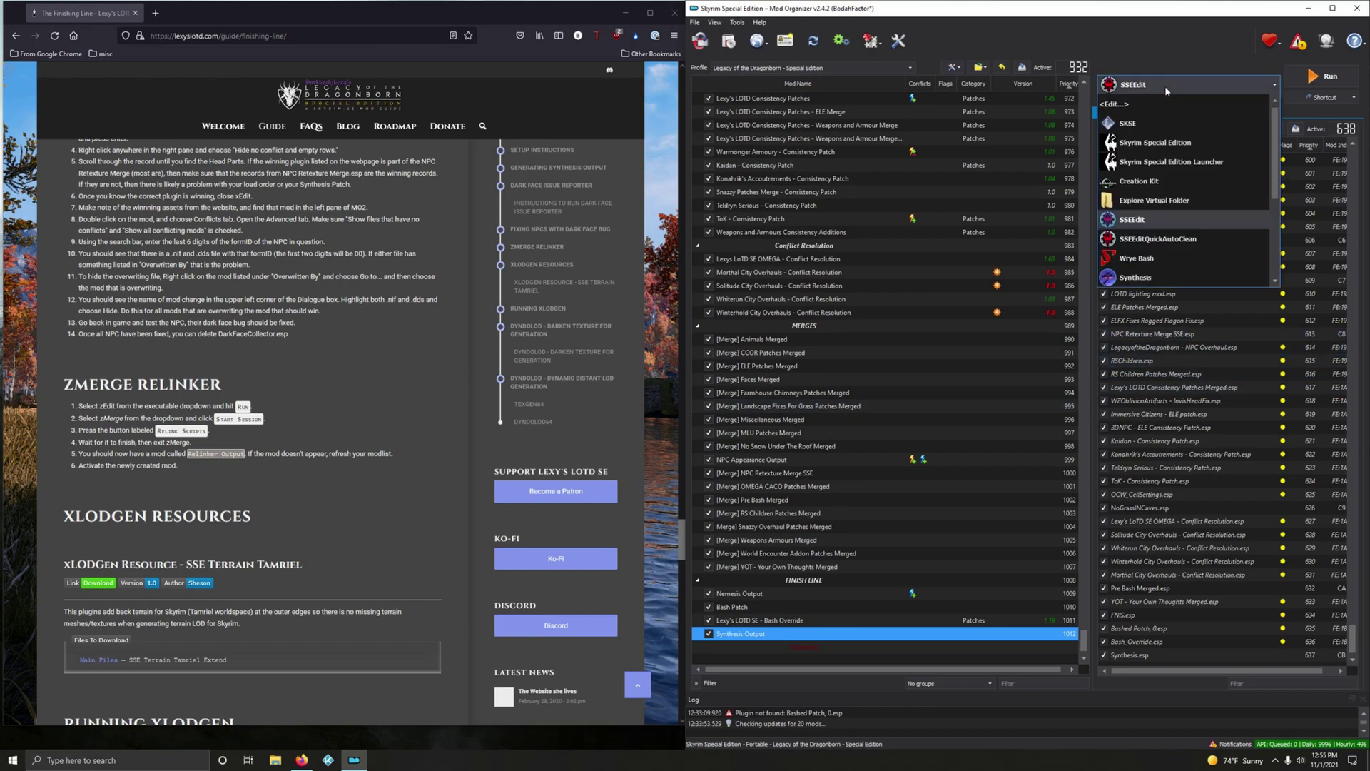
scroll(1164, 139, down, 3)
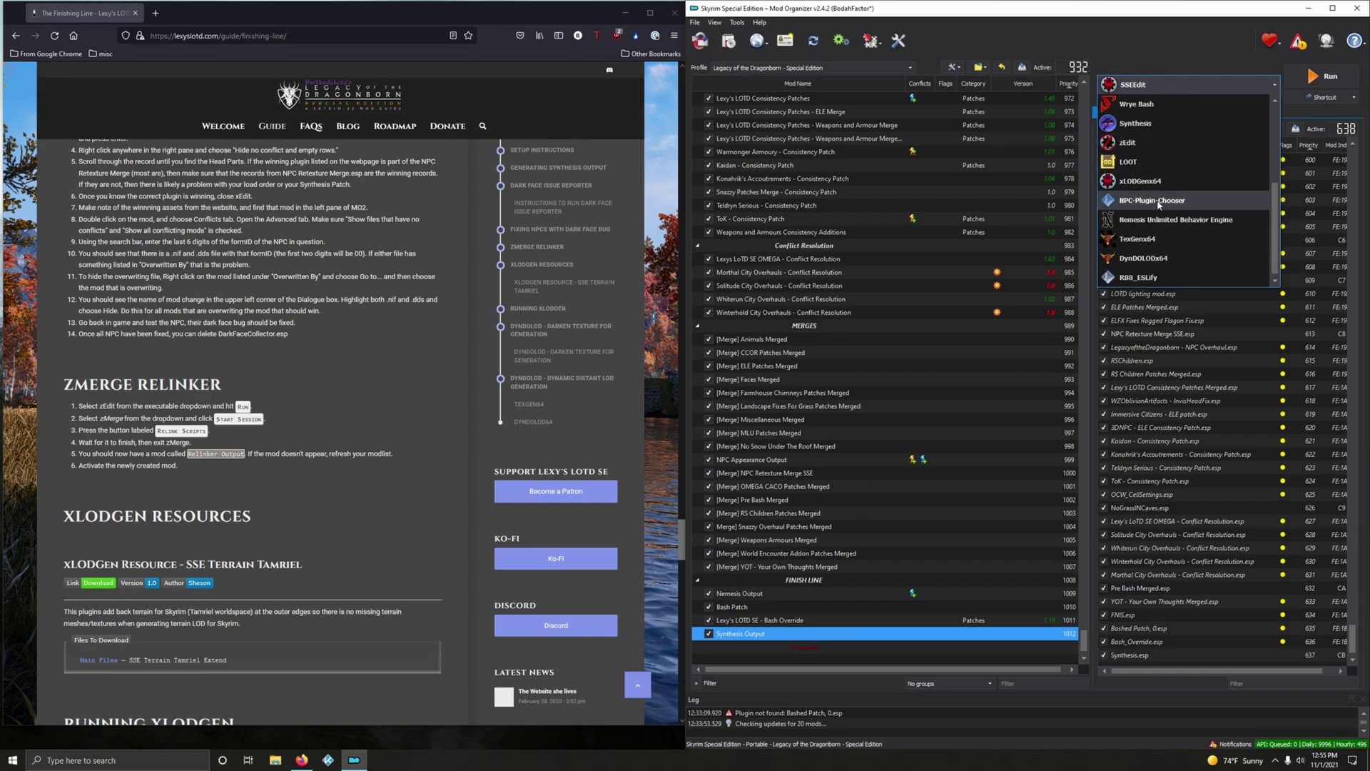
click(1140, 143)
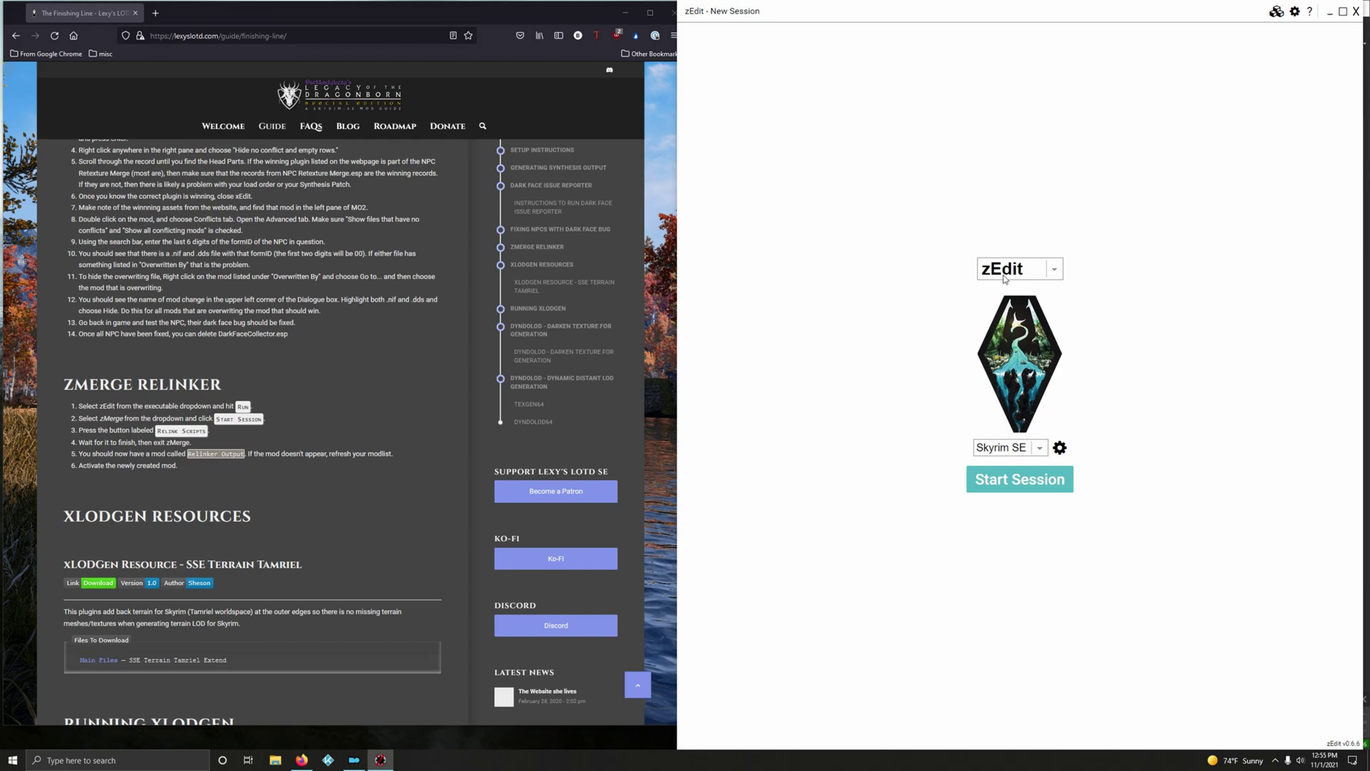
Step: Start a zEdit session in zMerge mode
click(1011, 272)
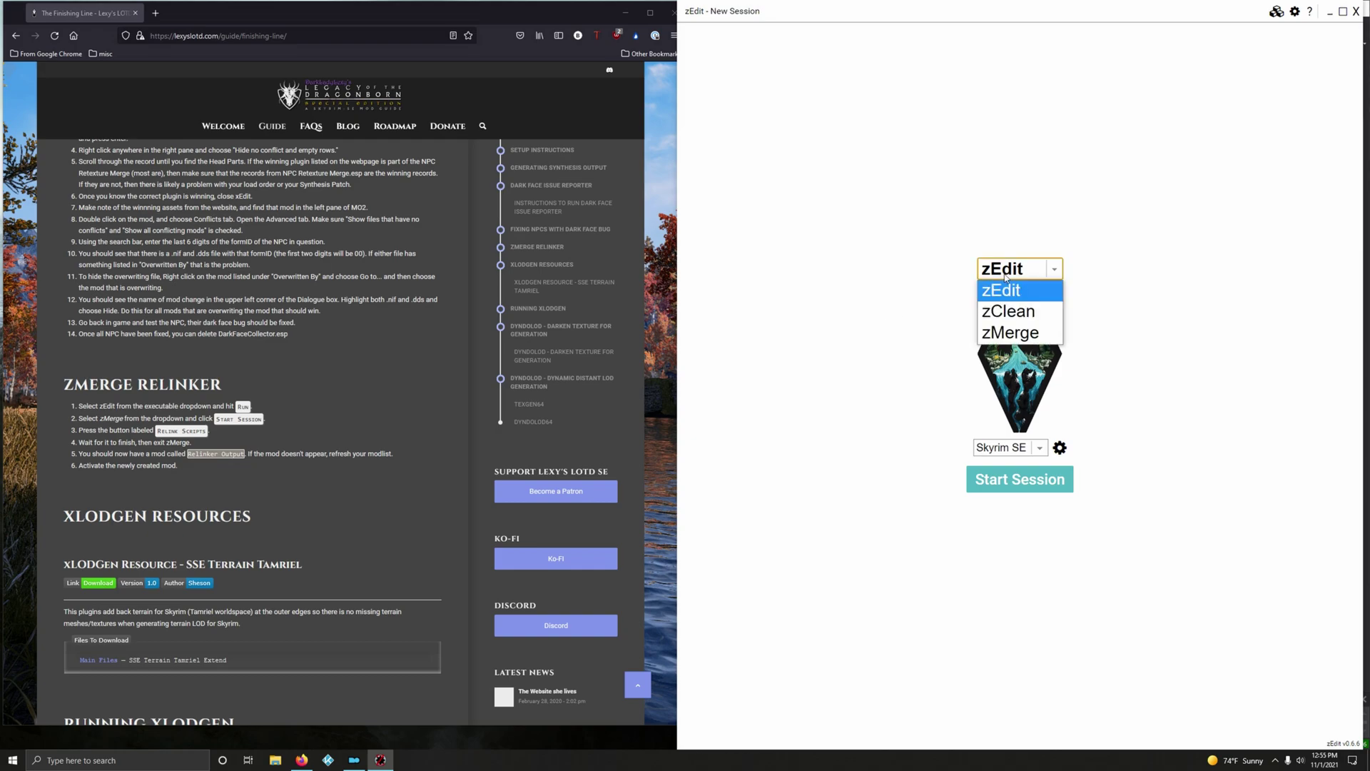
click(1009, 334)
click(1001, 482)
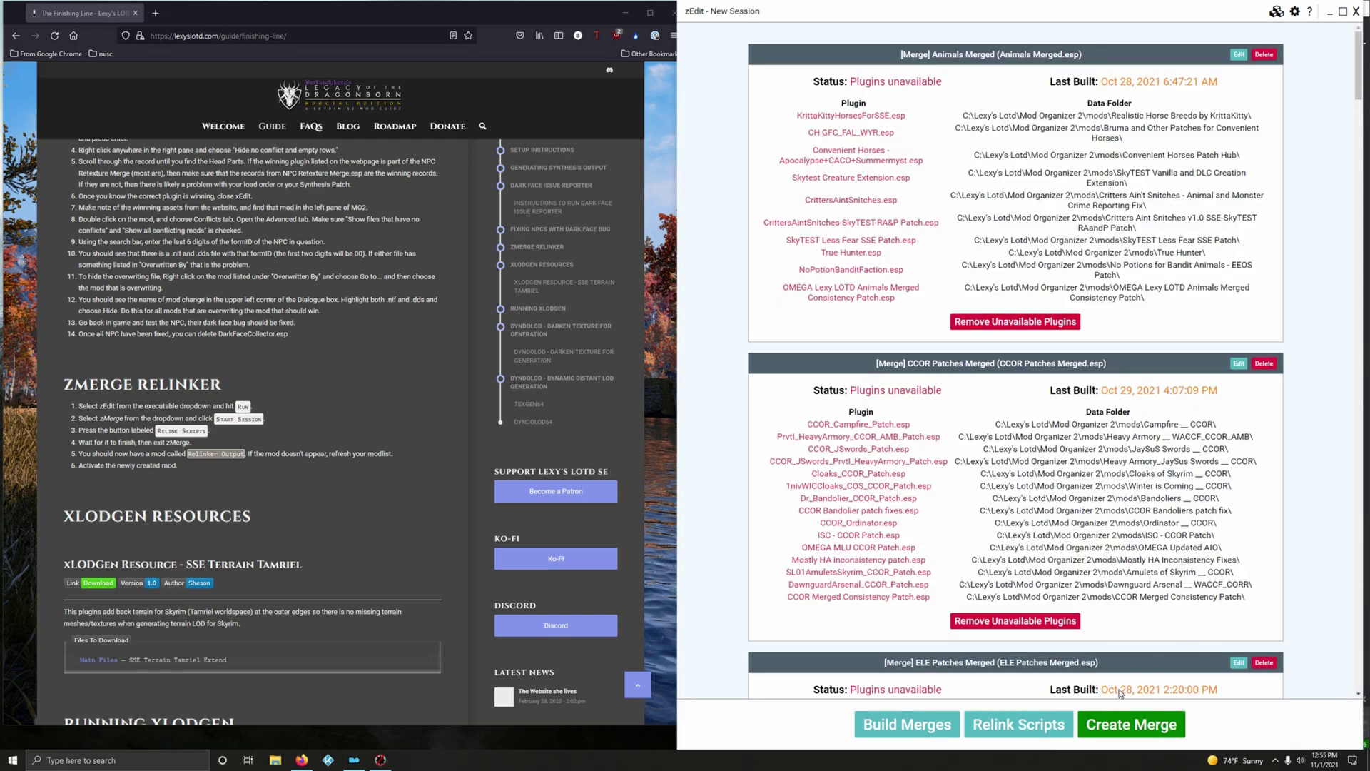
Step: Relink the merges' scripts, review the finished log, and exit zEdit
click(1007, 726)
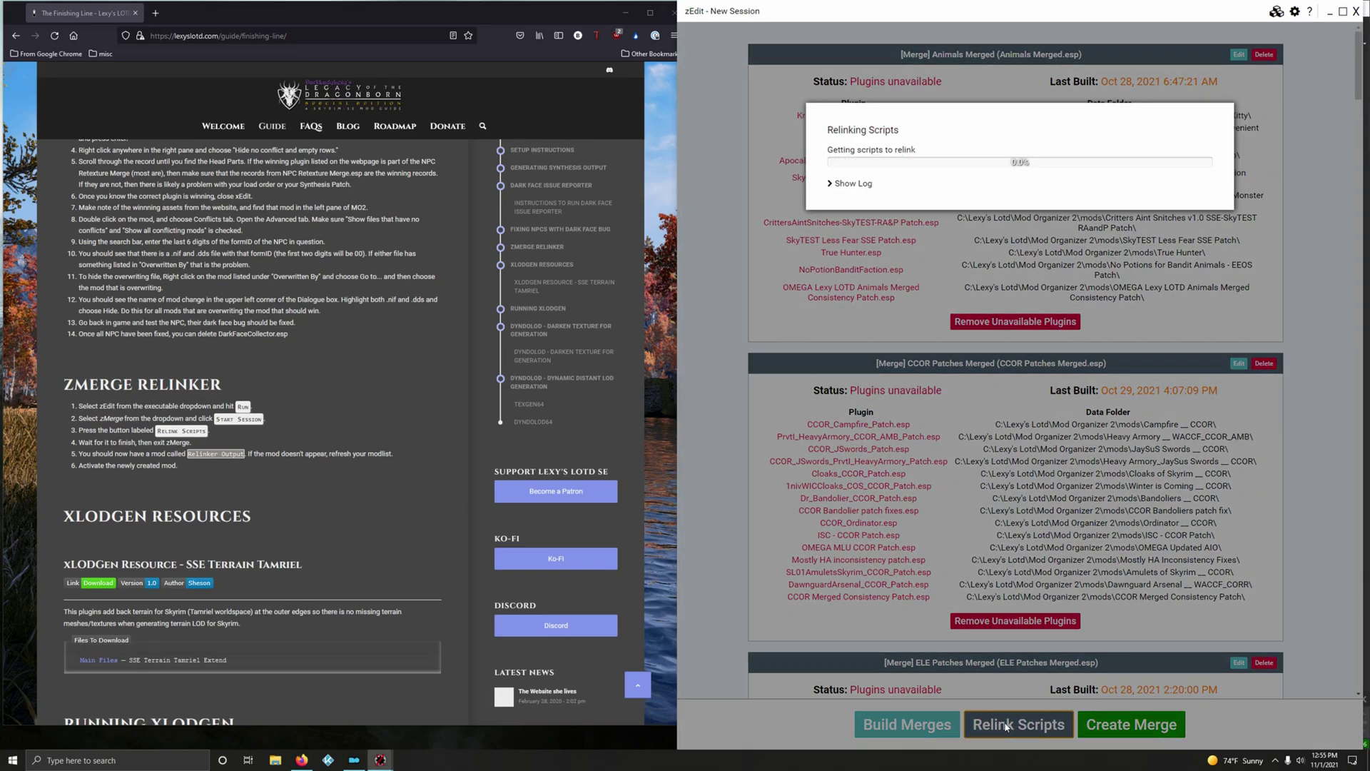
click(857, 185)
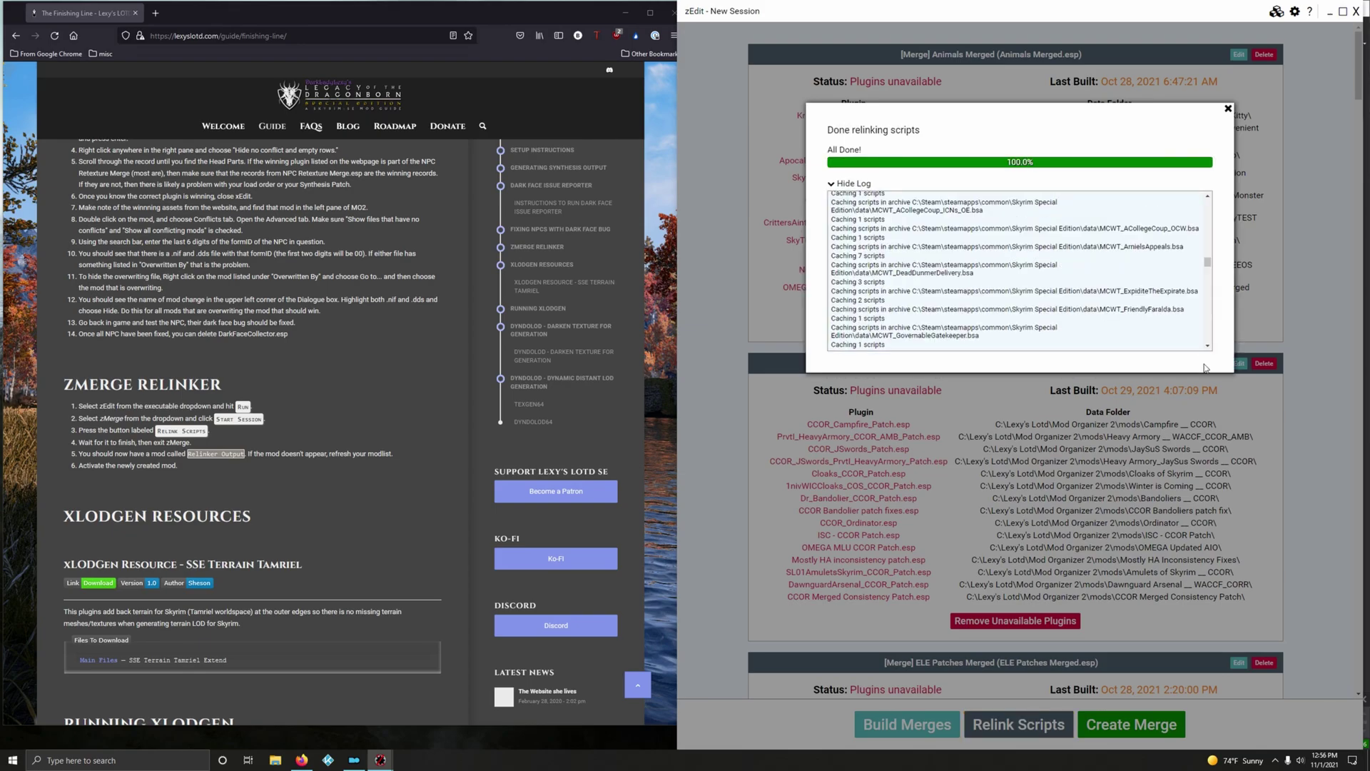
click(1228, 110)
click(1356, 11)
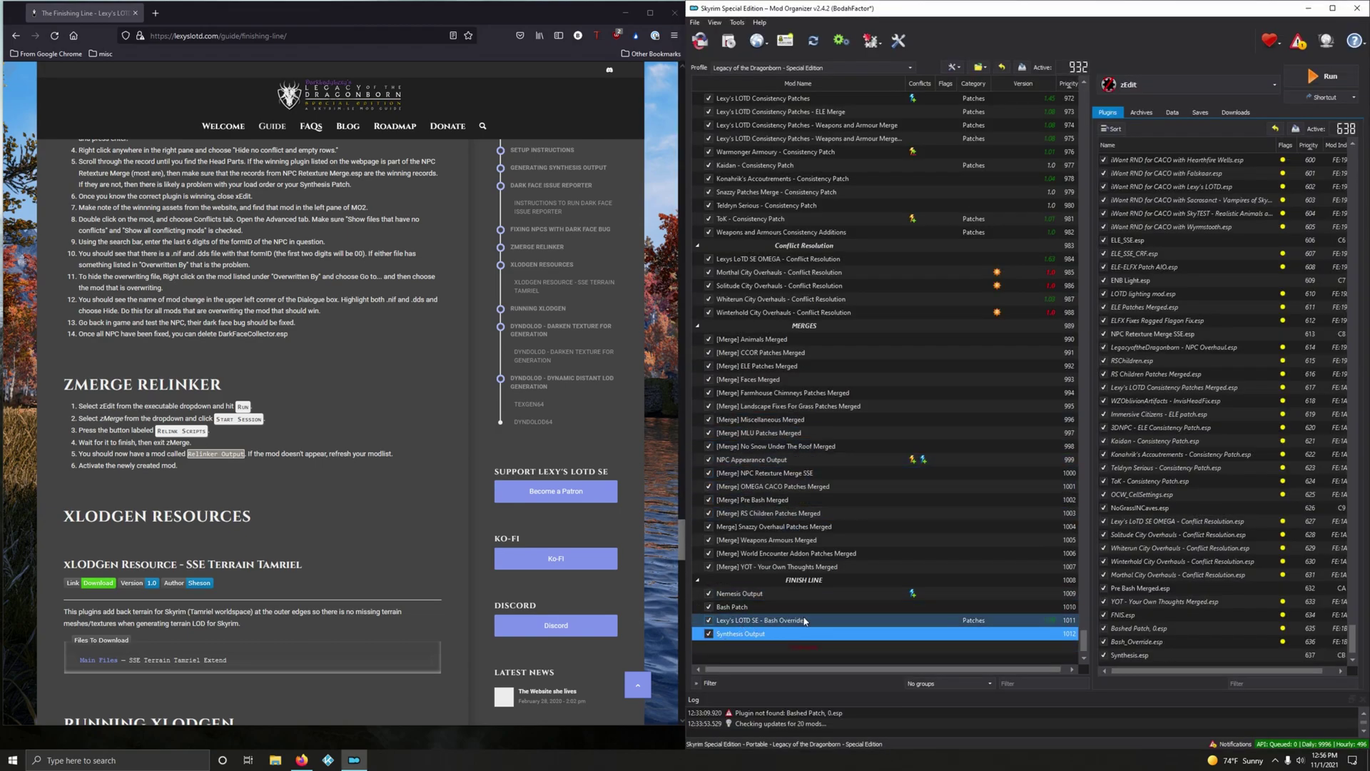
Step: Refresh the mod list, then tick the new Relinker Output mod at the bottom
click(952, 67)
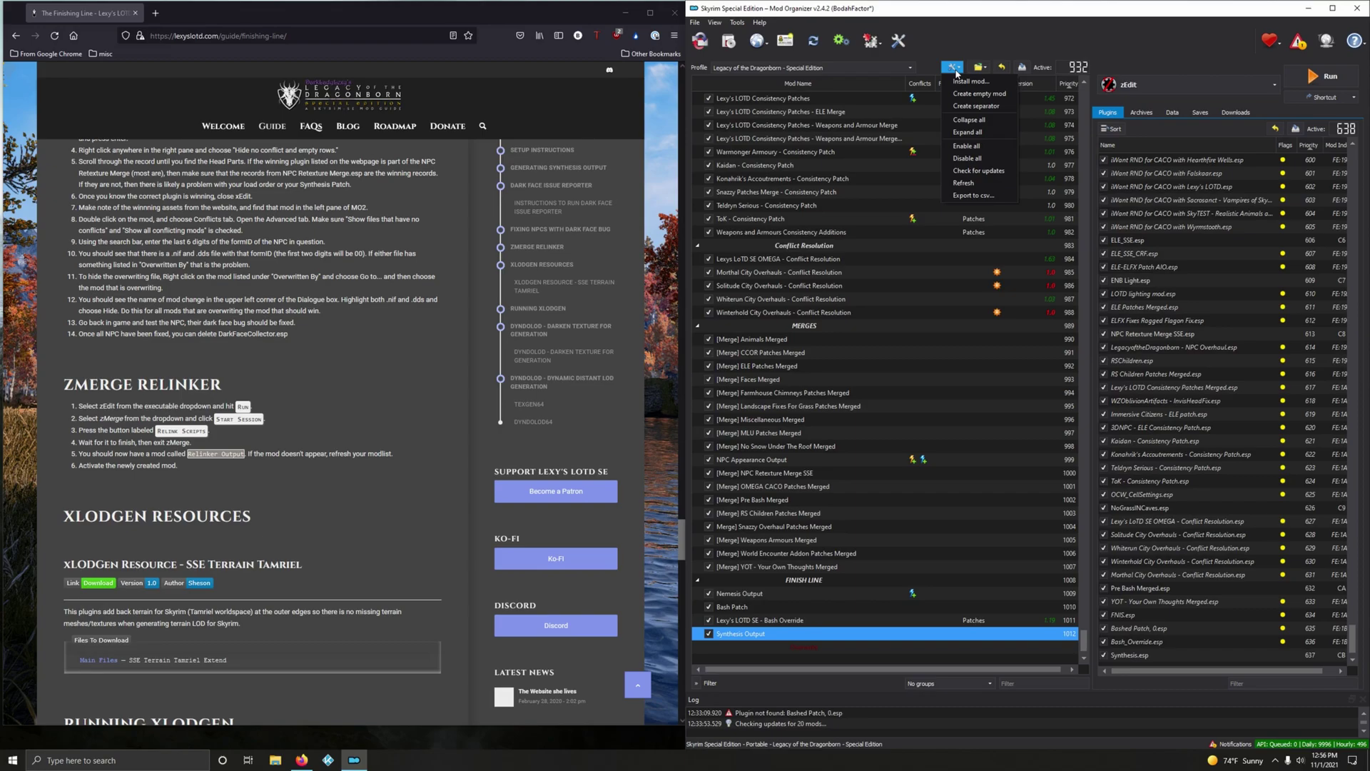
click(960, 183)
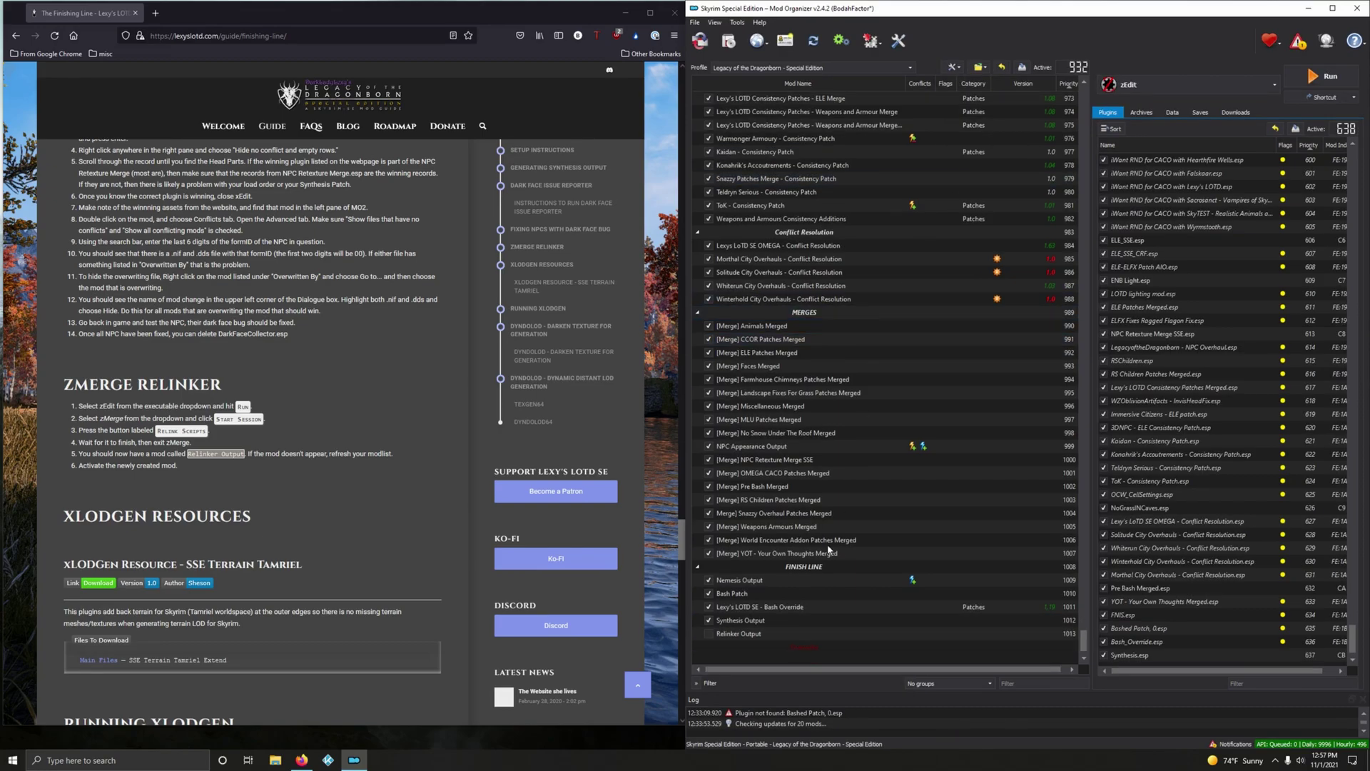
click(727, 636)
click(708, 633)
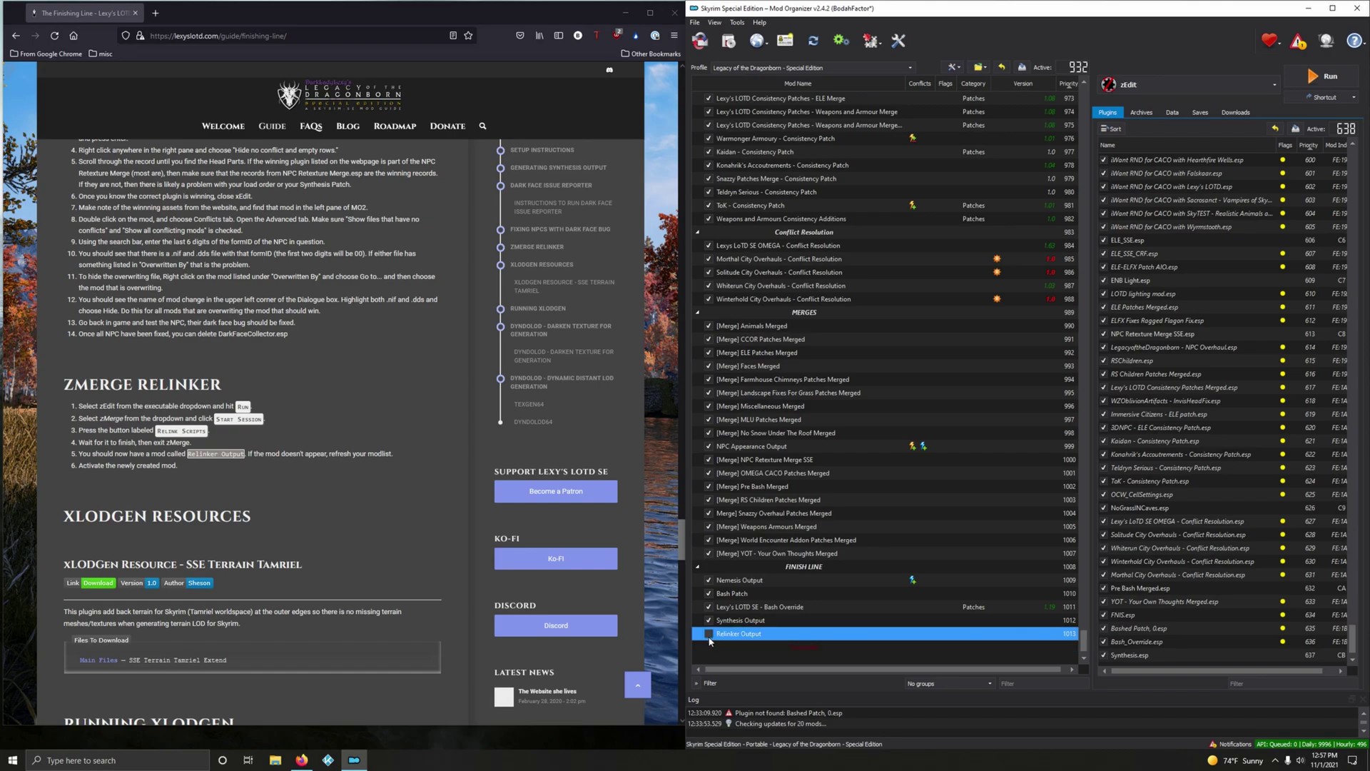
mouse_move(750, 647)
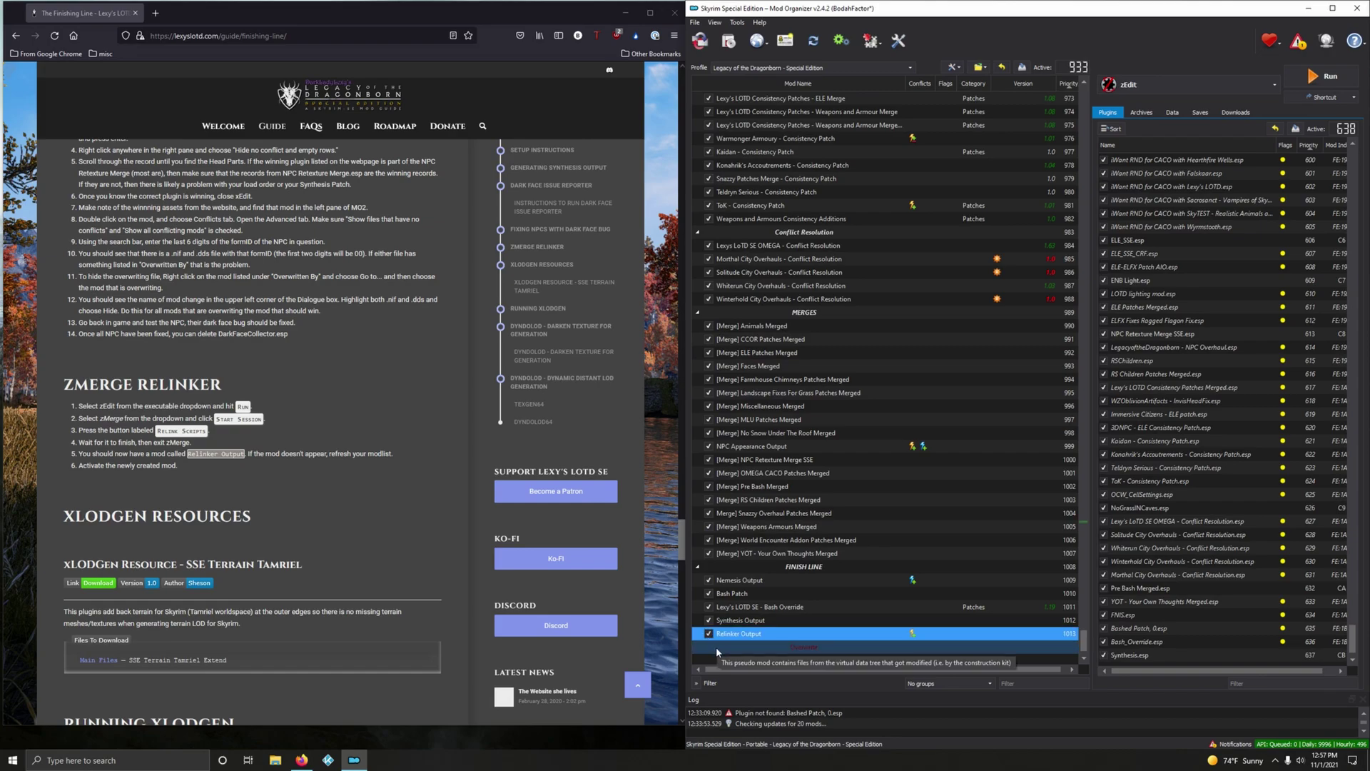
scroll(163, 520, down, 2)
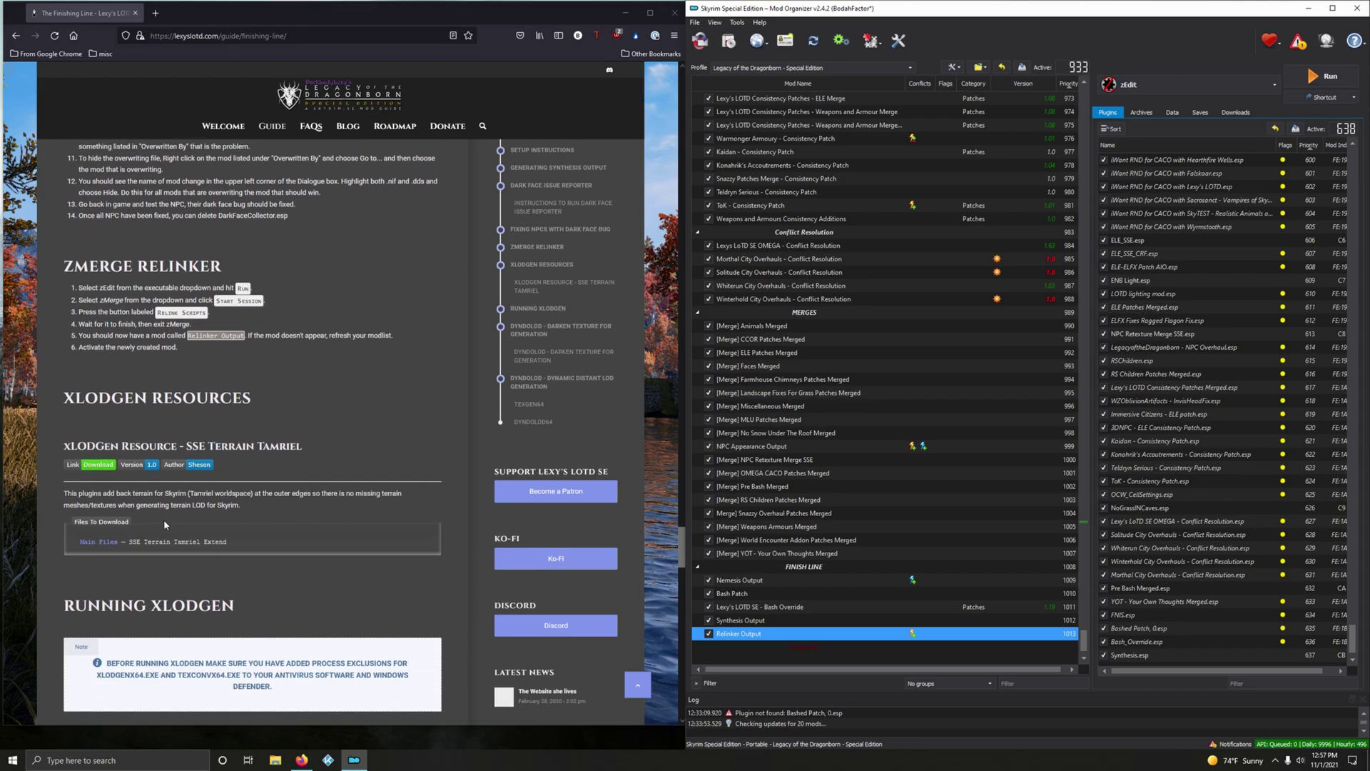
scroll(177, 522, down, 3)
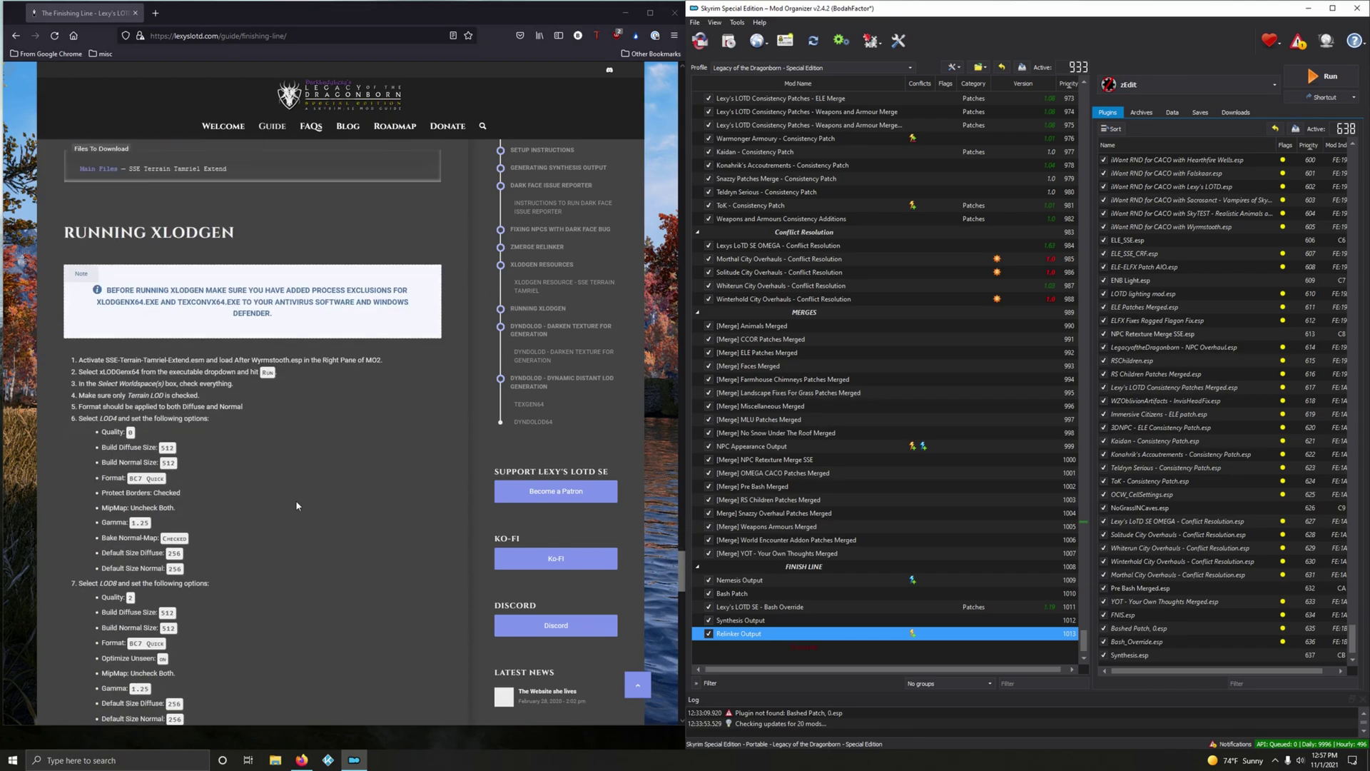
scroll(296, 501, down, 3)
scroll(313, 497, down, 3)
scroll(319, 507, up, 3)
scroll(322, 516, up, 3)
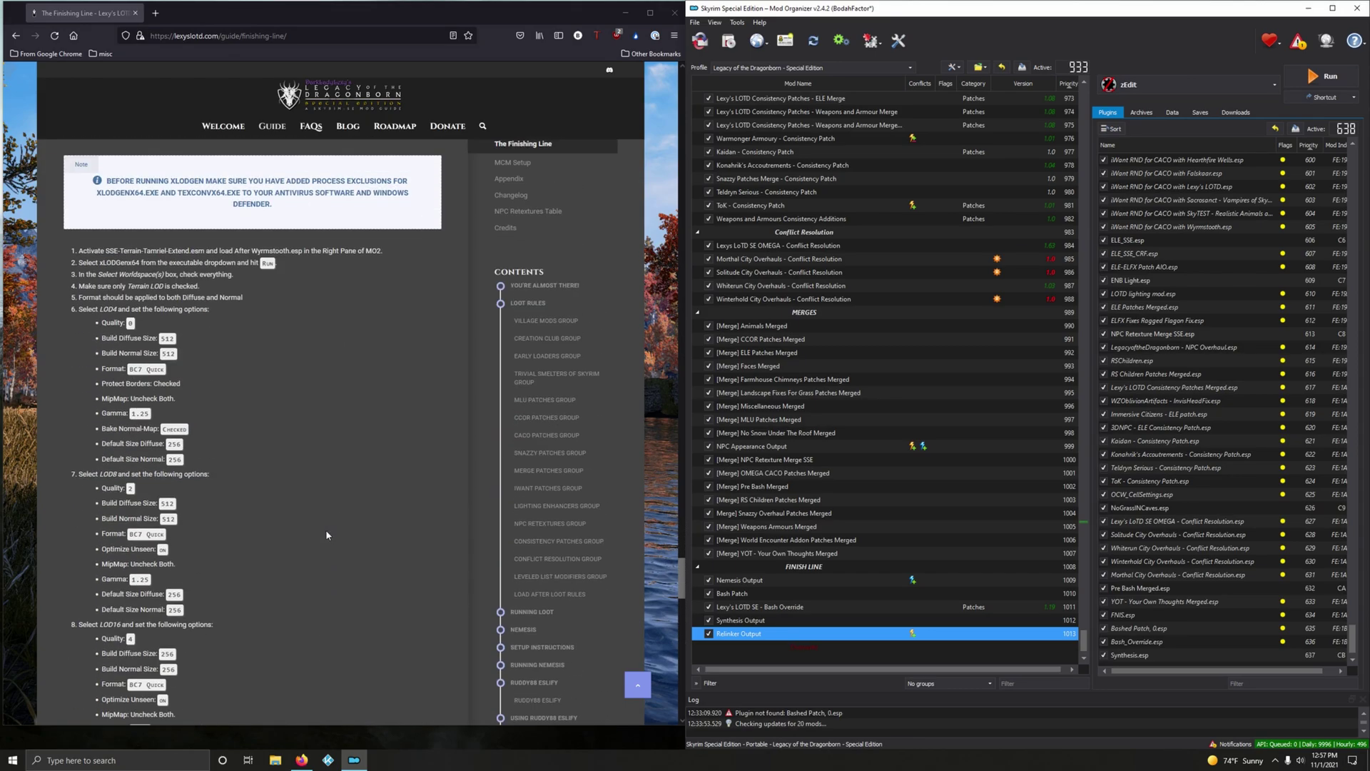
scroll(325, 527, up, 3)
scroll(327, 535, down, 1)
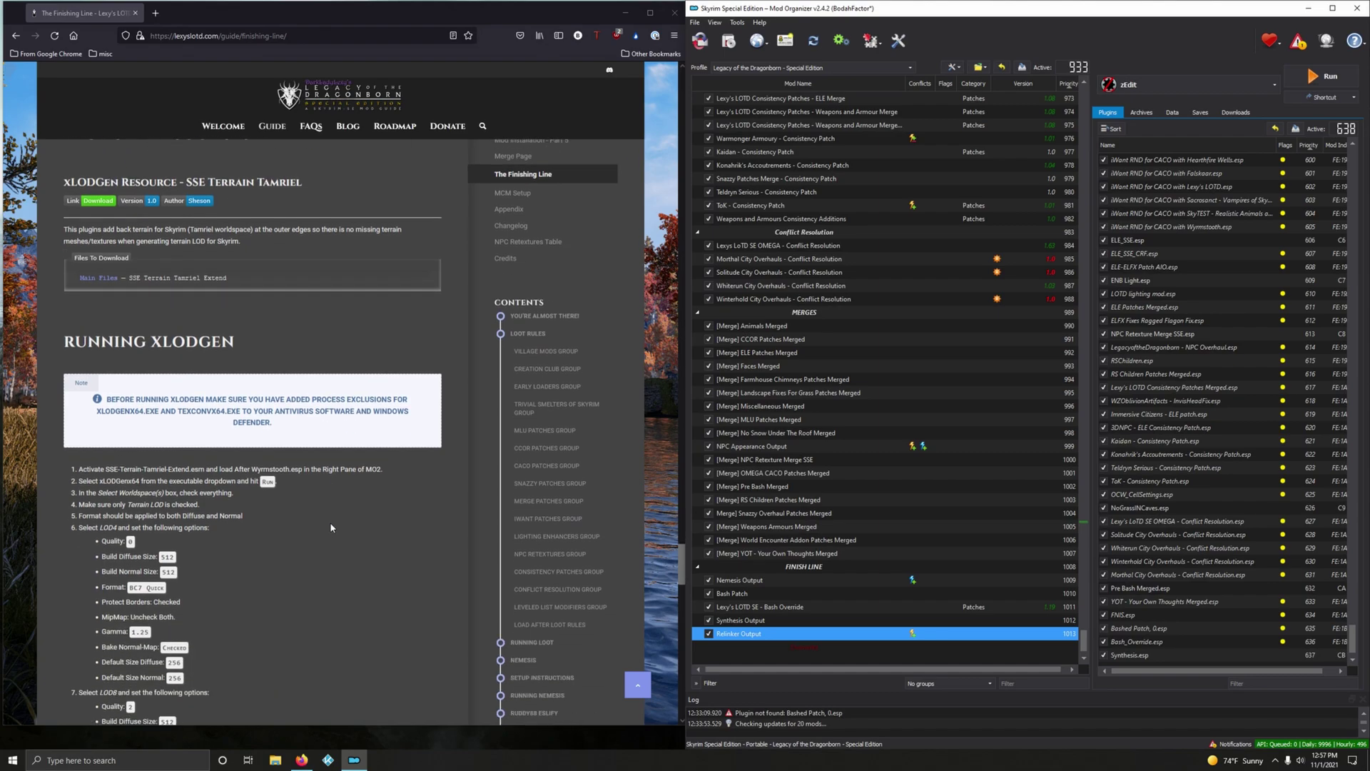